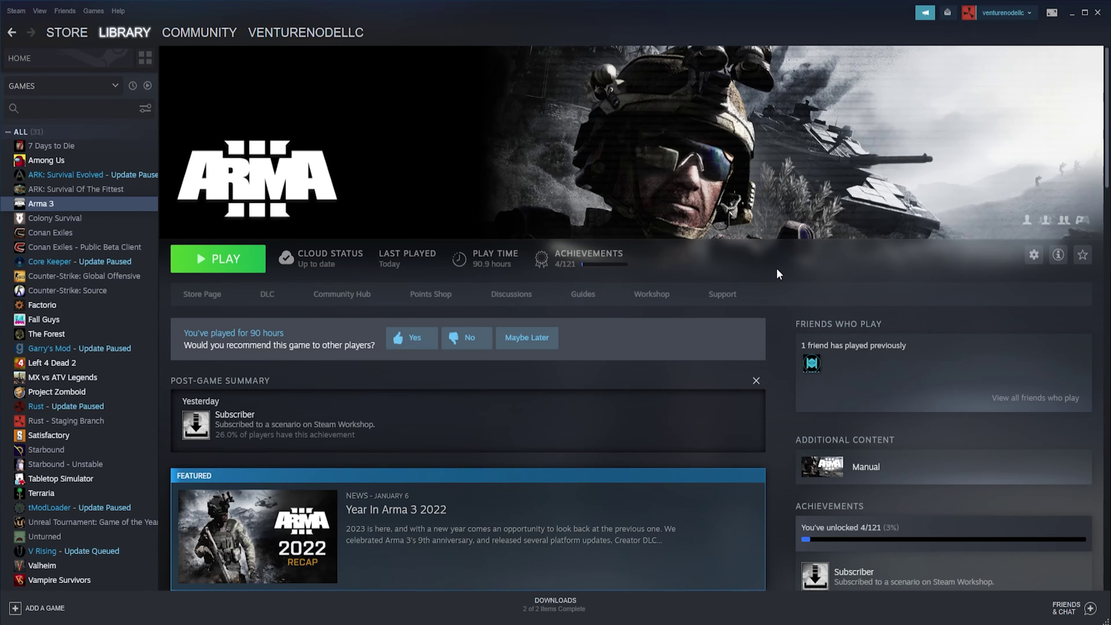
Step: Filter Arma 3's Workshop to Scenario and Server items and open [SP/CO-04] A NORMAL DAY
left_click(668, 293)
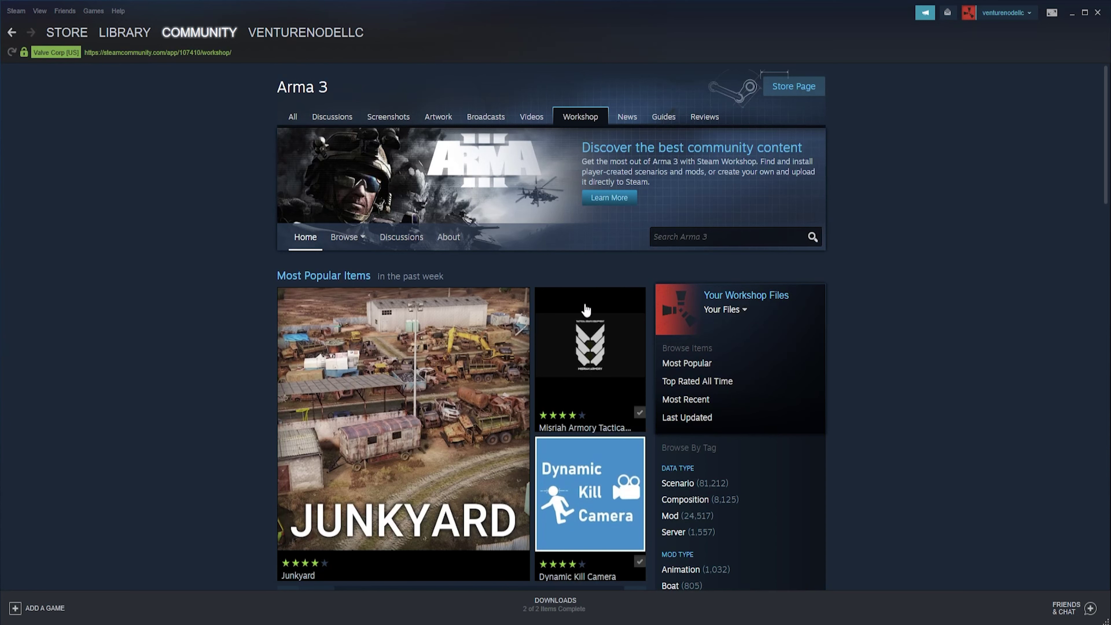
left_click(684, 484)
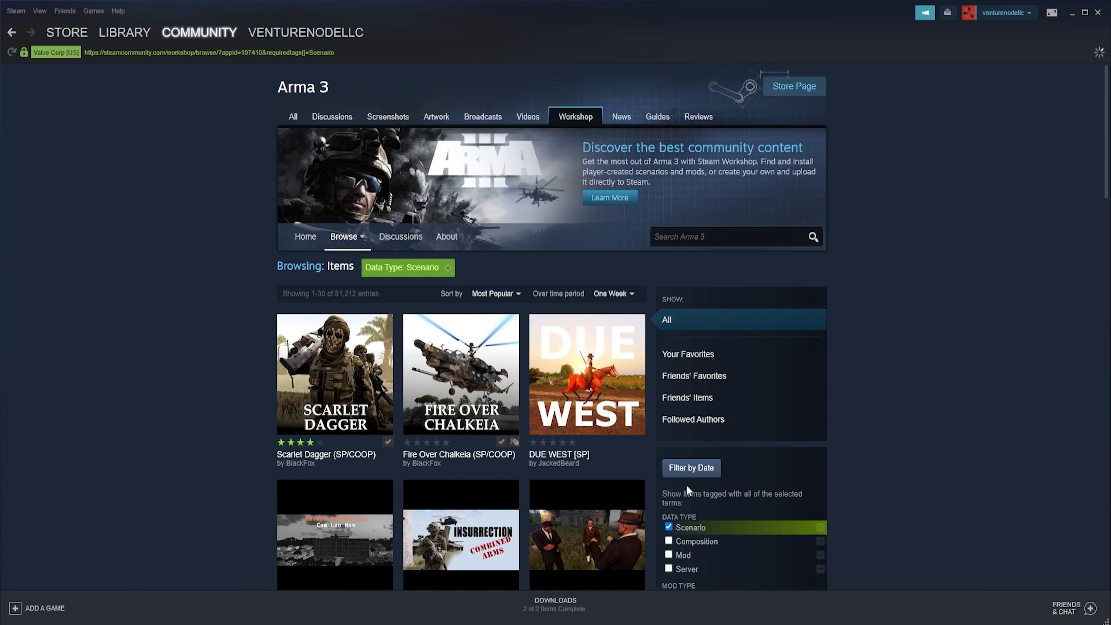
scroll(656, 438, "down", 3)
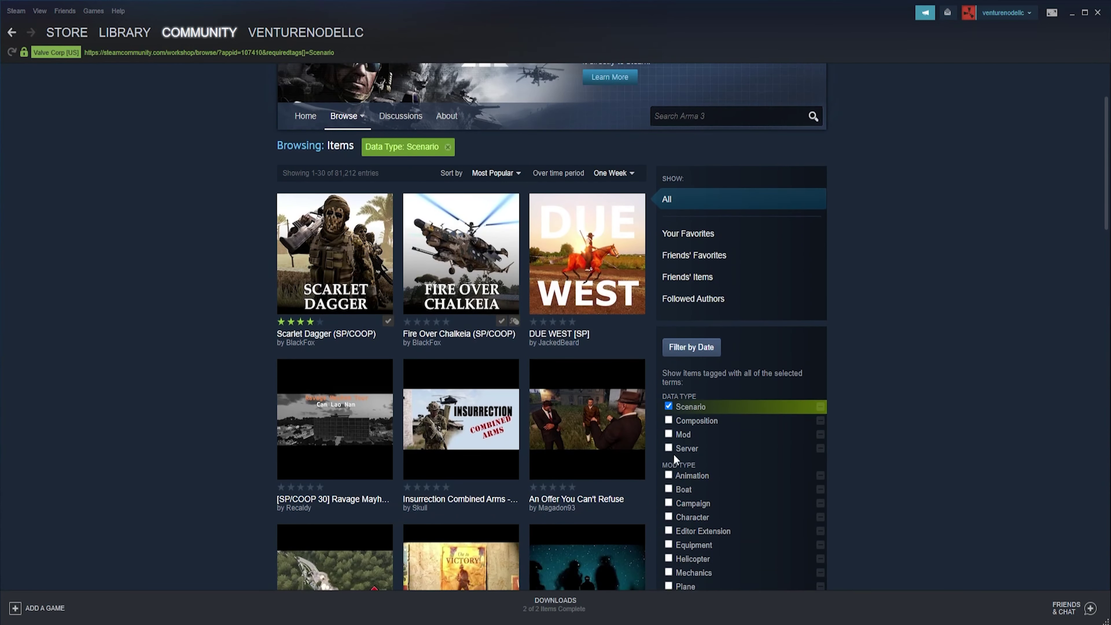
left_click(671, 450)
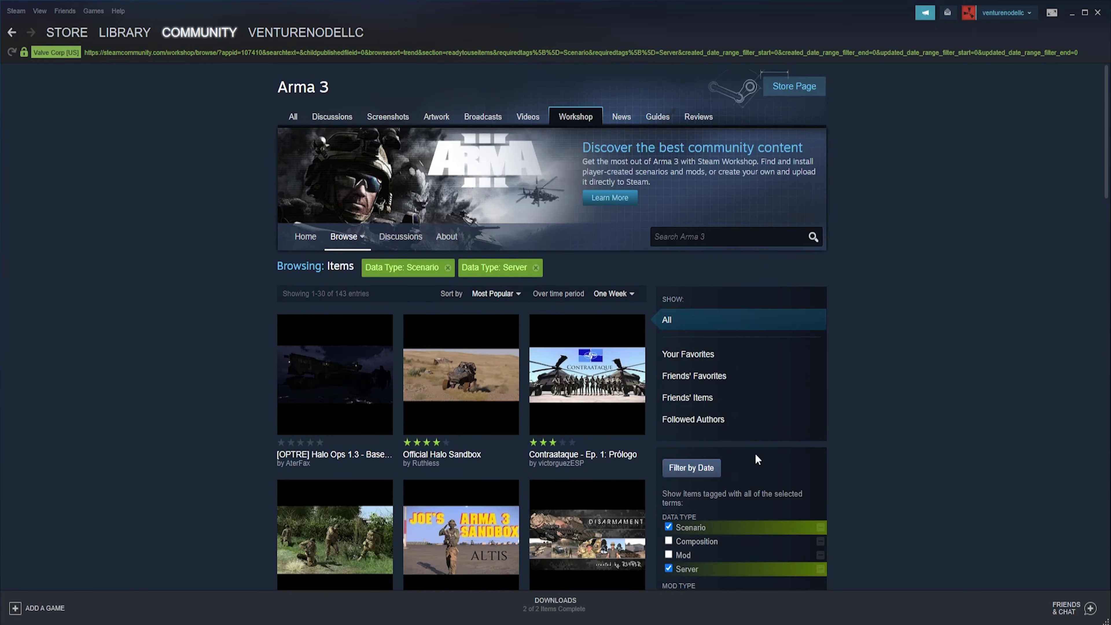
scroll(765, 406, "down", 3)
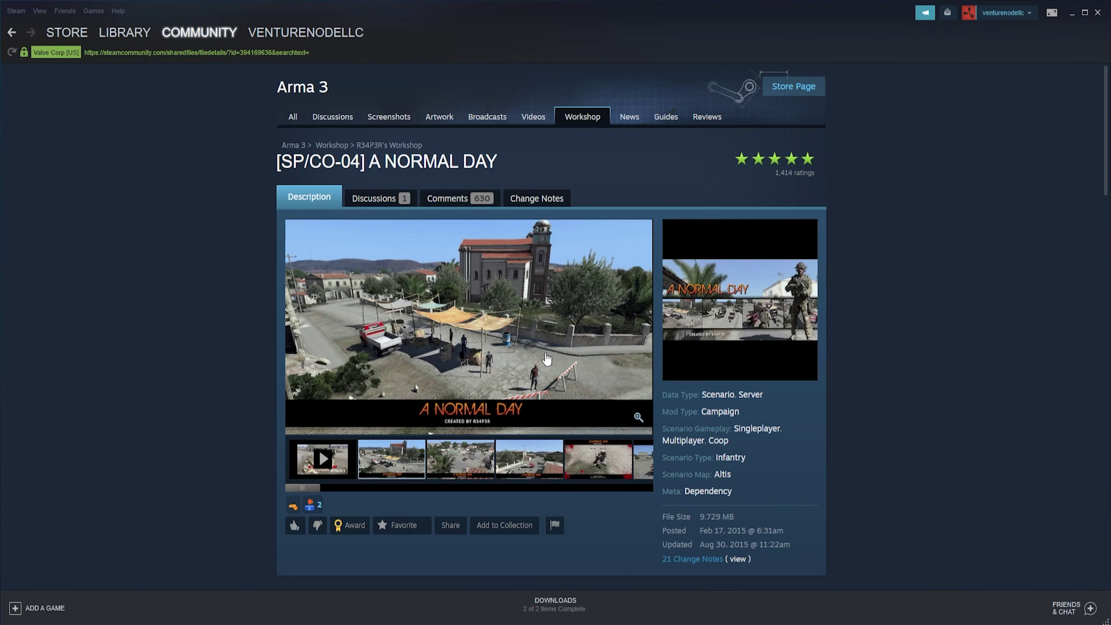
scroll(638, 190, "down", 3)
scroll(622, 185, "down", 3)
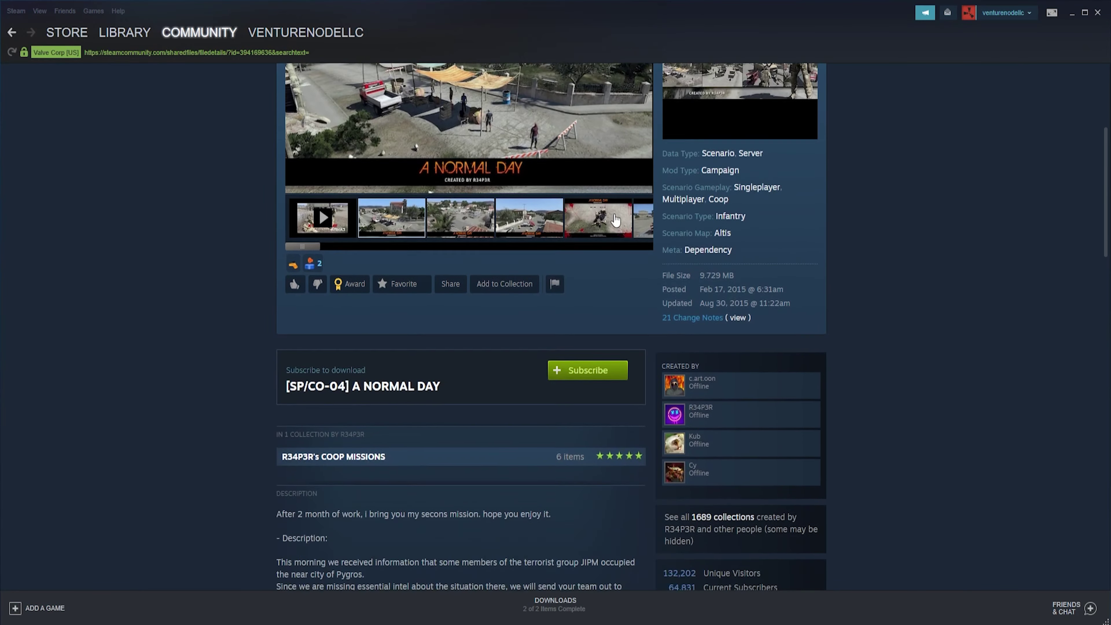
Step: Subscribe to A NORMAL DAY and note its Workshop ID 394169636 from the page address
left_click(604, 377)
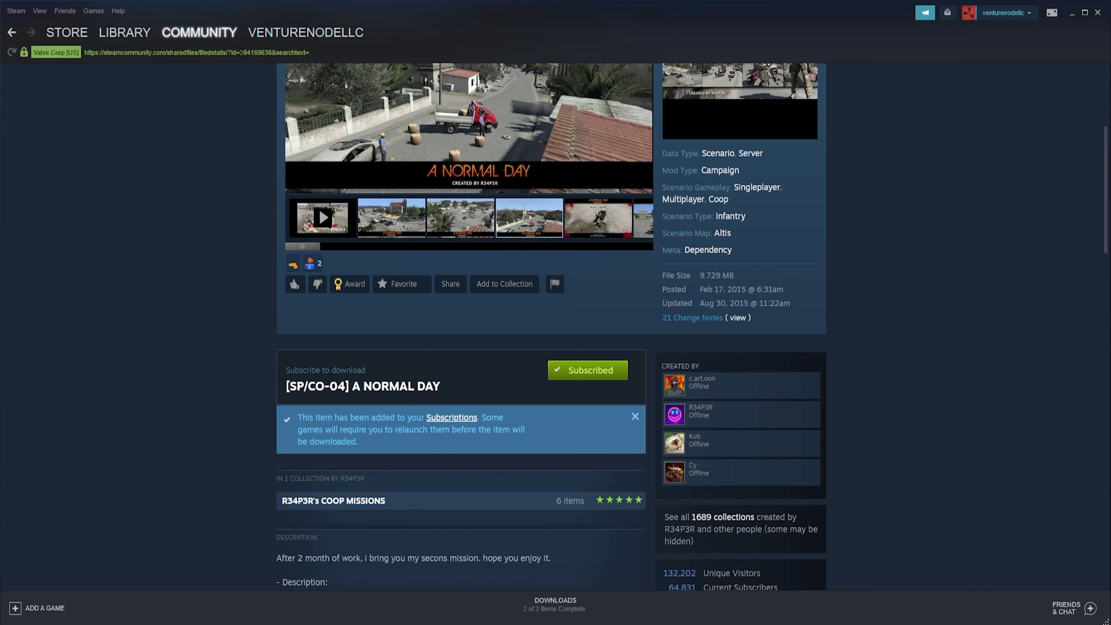
left_click_drag(240, 53, 272, 55)
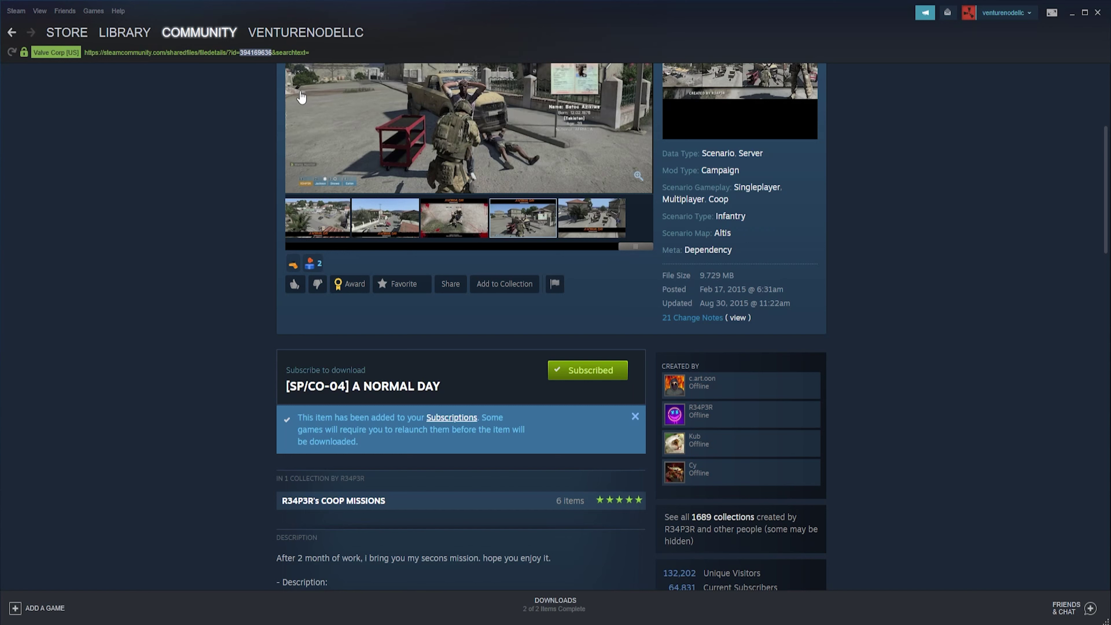
left_click(125, 67)
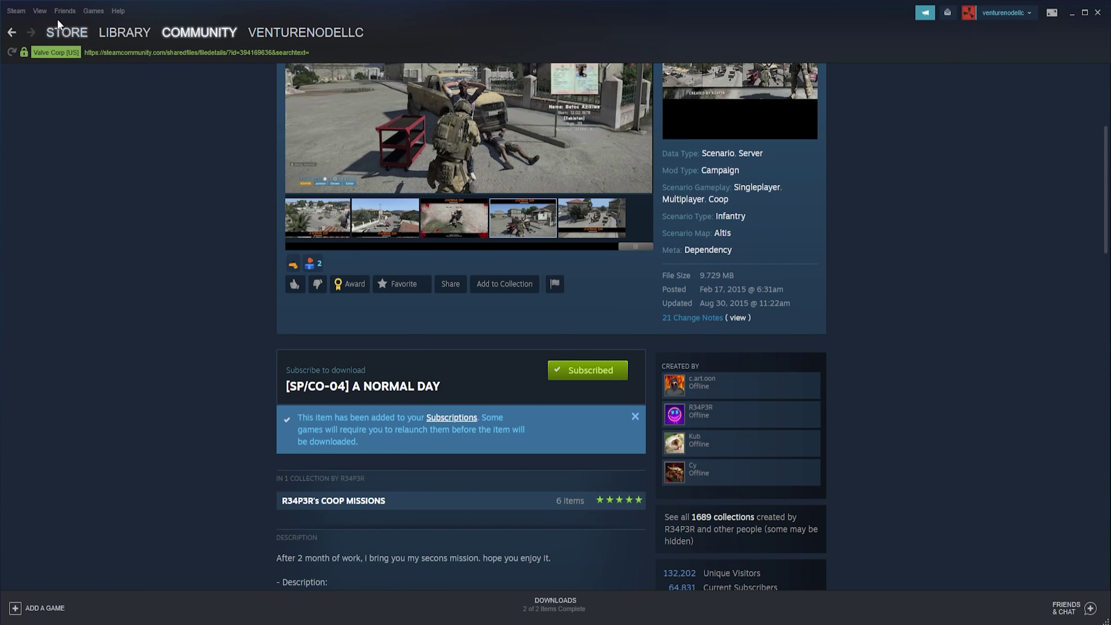
left_click(40, 11)
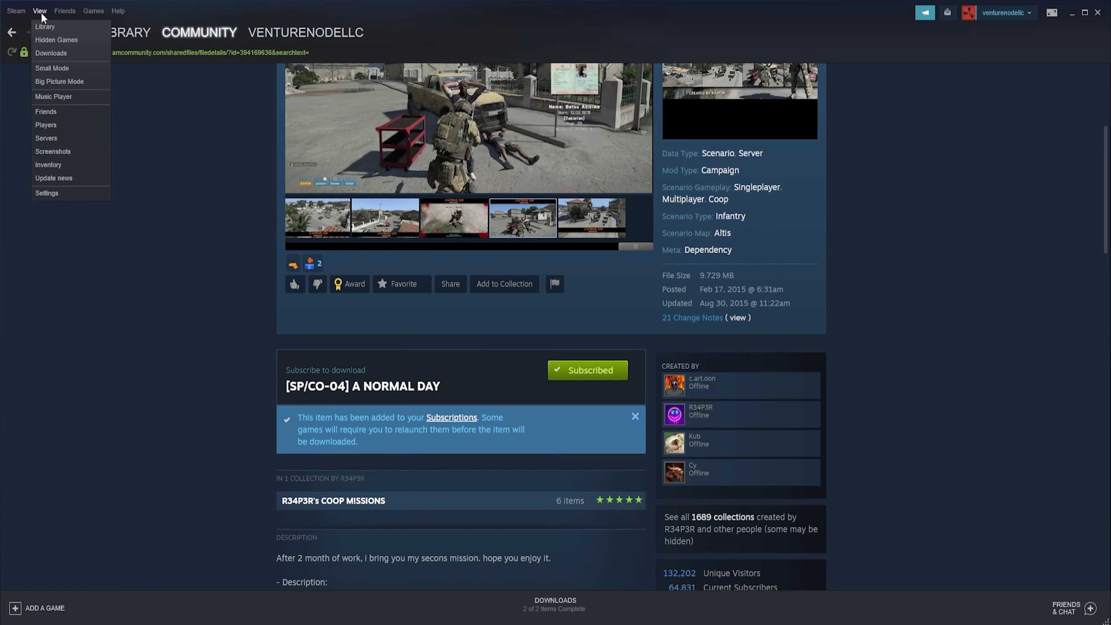
left_click(46, 194)
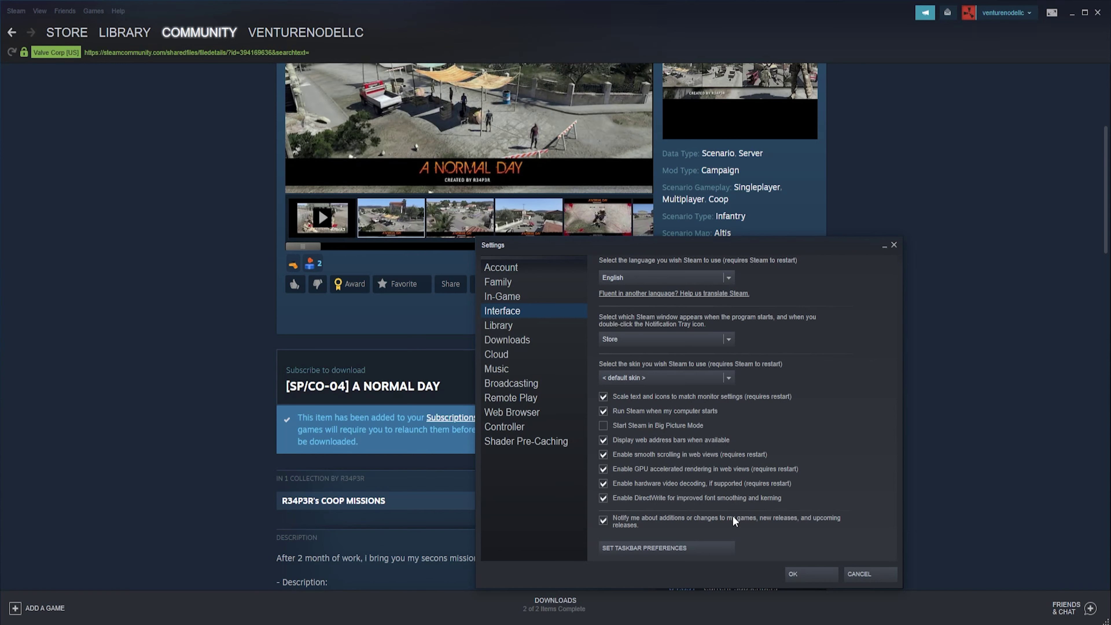
left_click(805, 574)
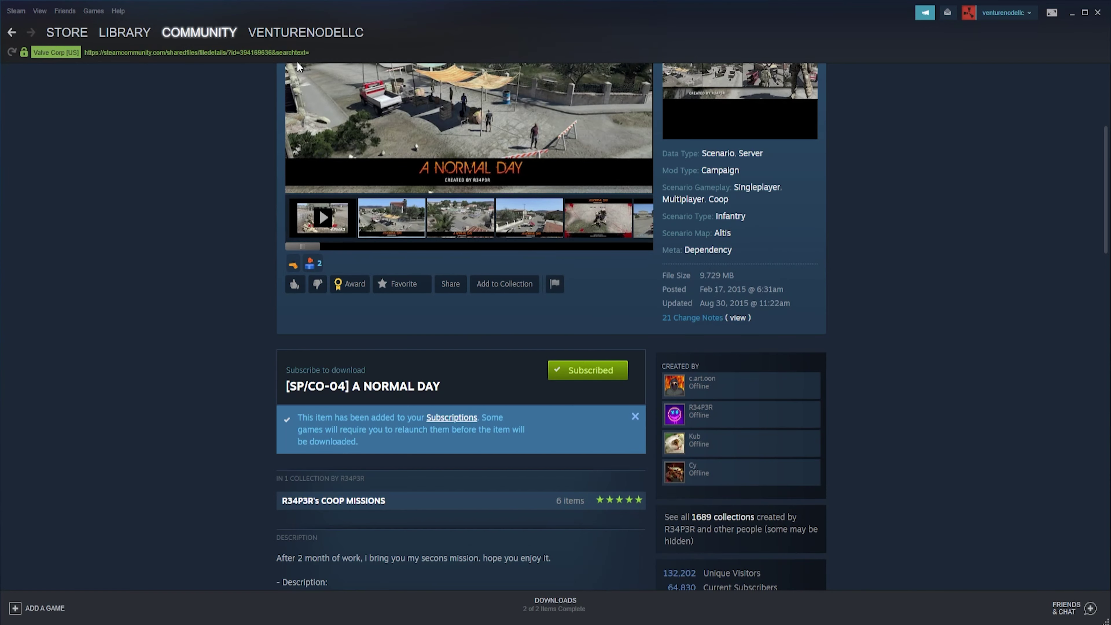
Step: Open the Steam folder on My Book (E:) beside the Arma 3 library page and enter steamapps
left_click(126, 32)
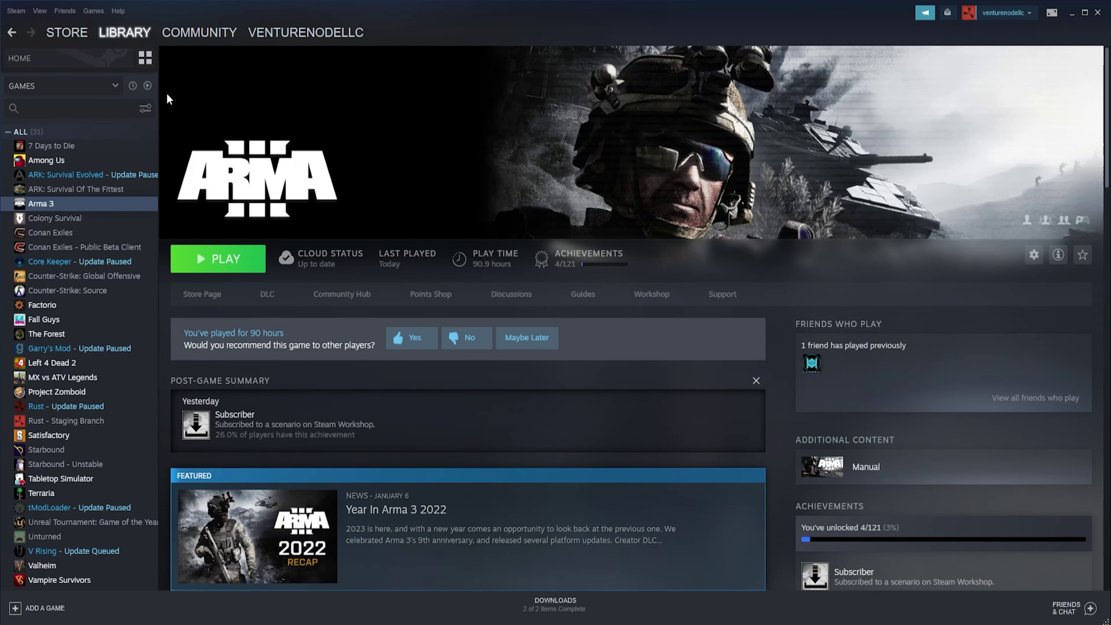
left_click(222, 257)
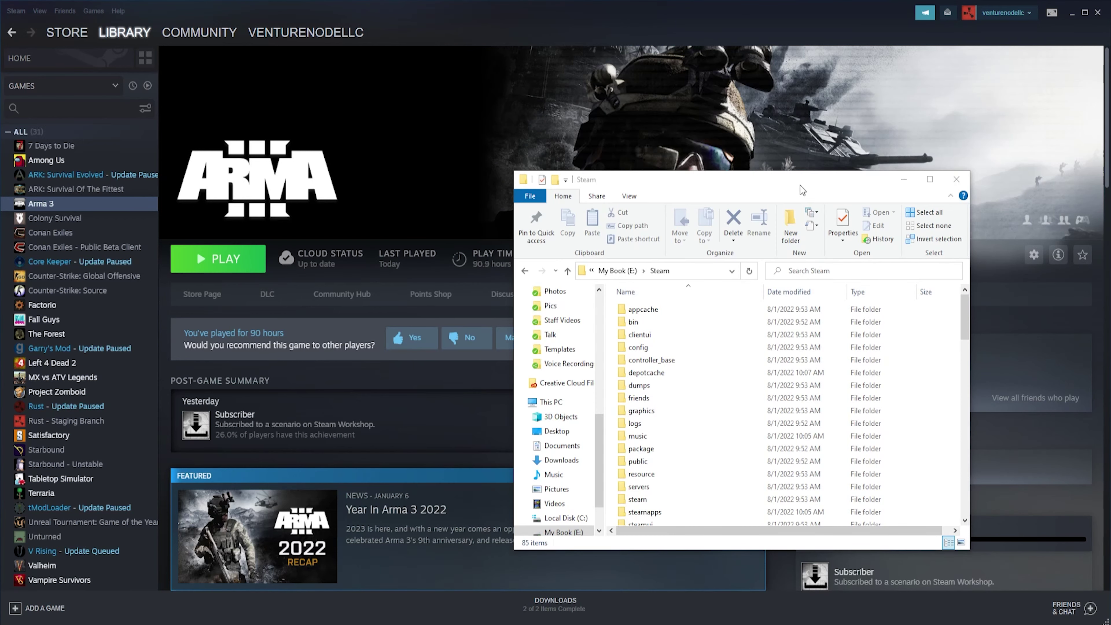
left_click_drag(800, 186, 540, 101)
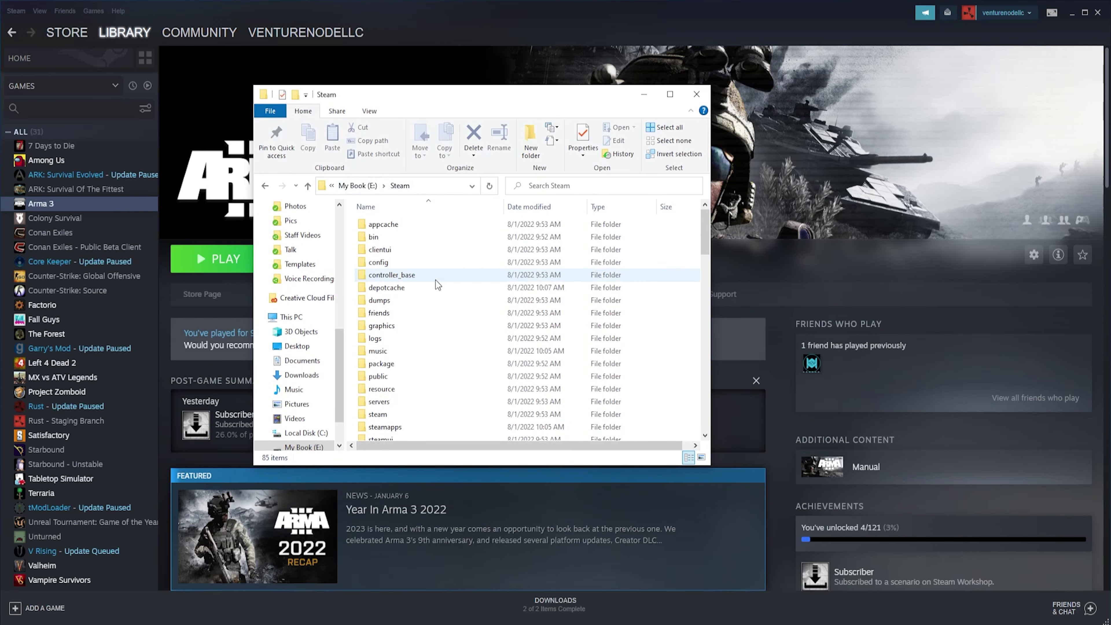
scroll(440, 291, "down", 2)
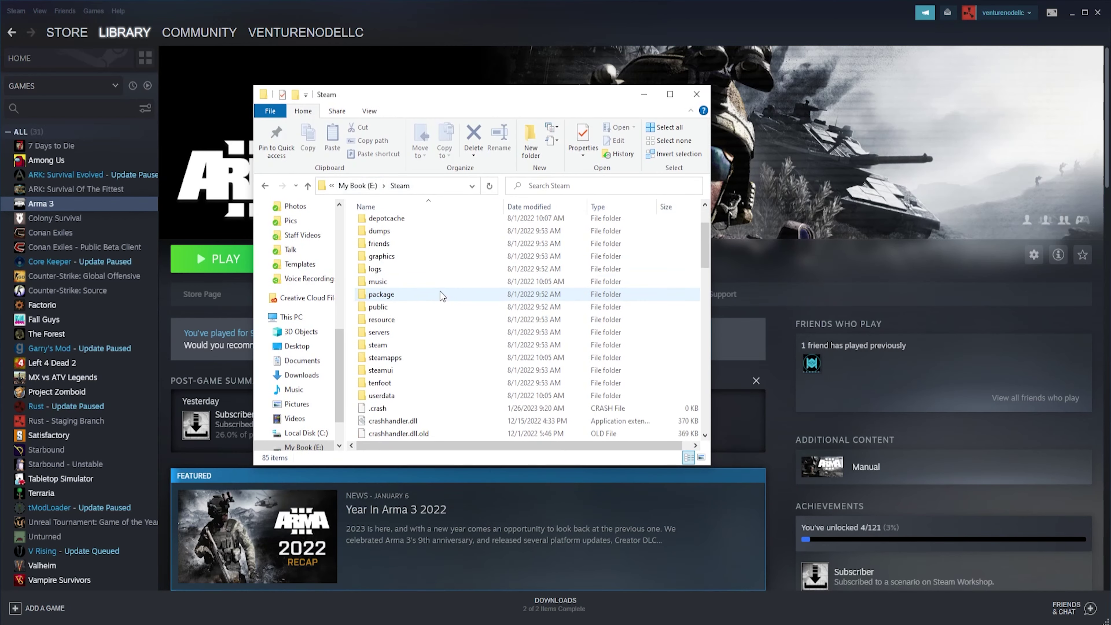
double_click(404, 358)
Step: Navigate to workshop\content\107410 and locate the mission folder 394169636
double_click(385, 288)
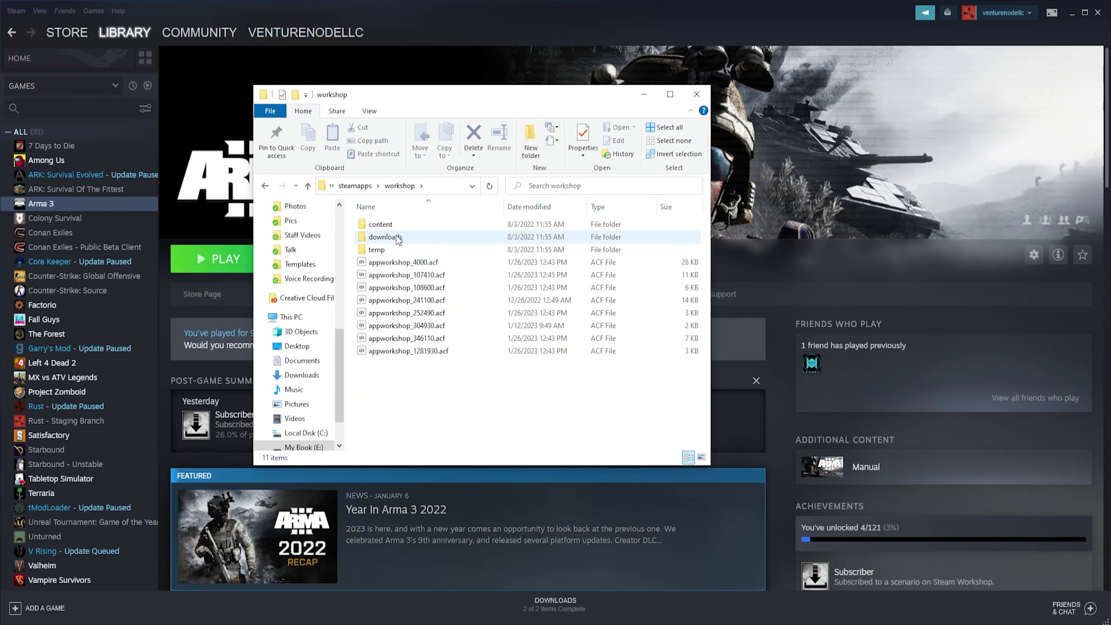
double_click(399, 226)
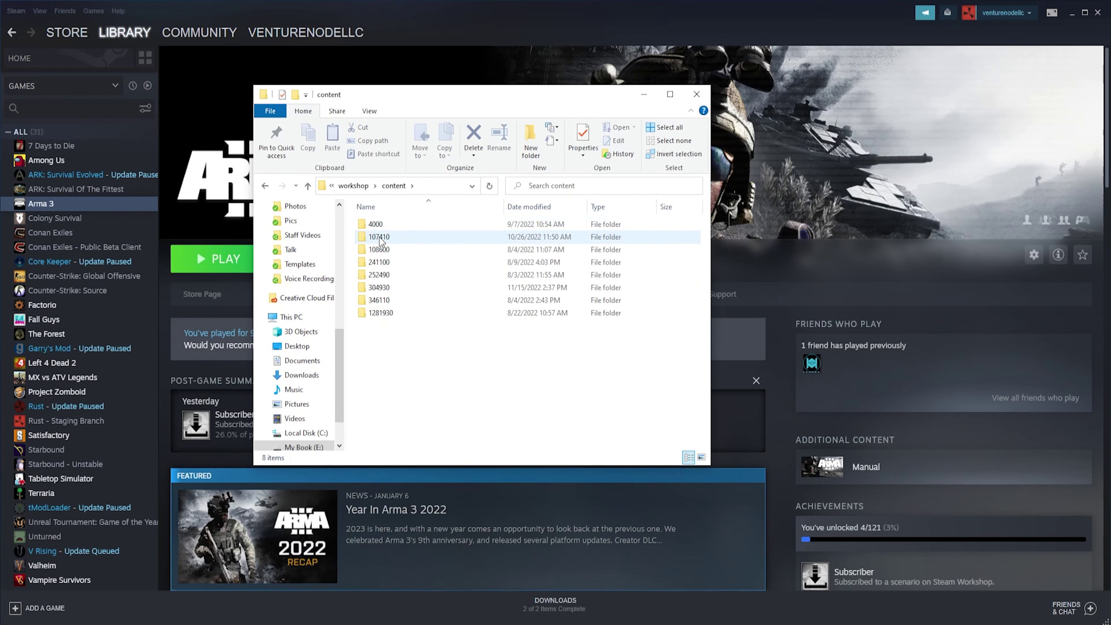
mouse_move(392, 238)
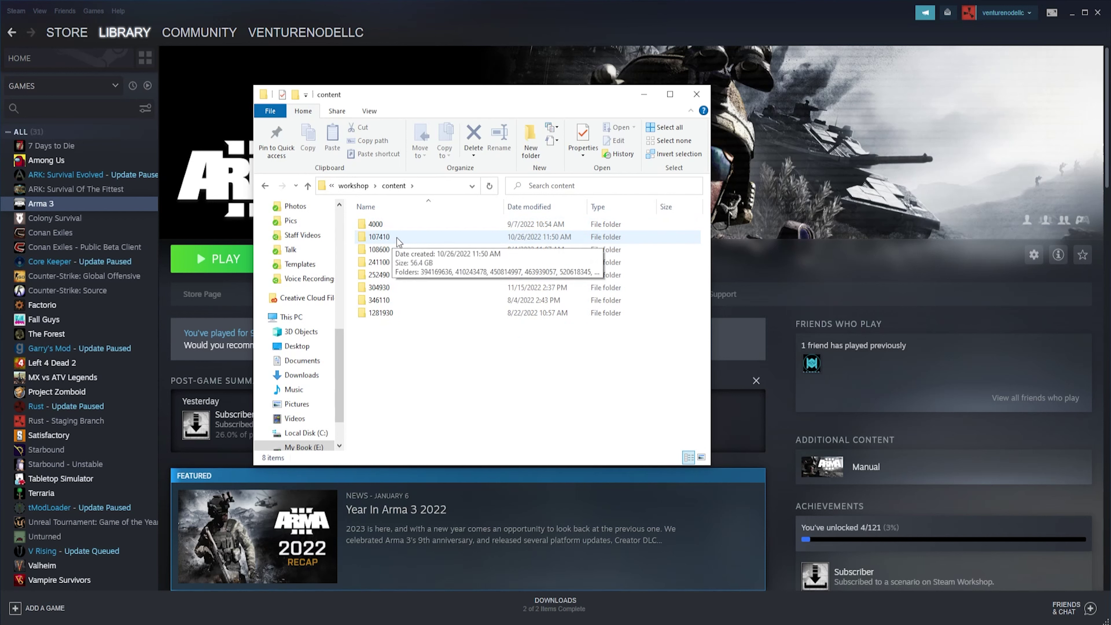
double_click(397, 238)
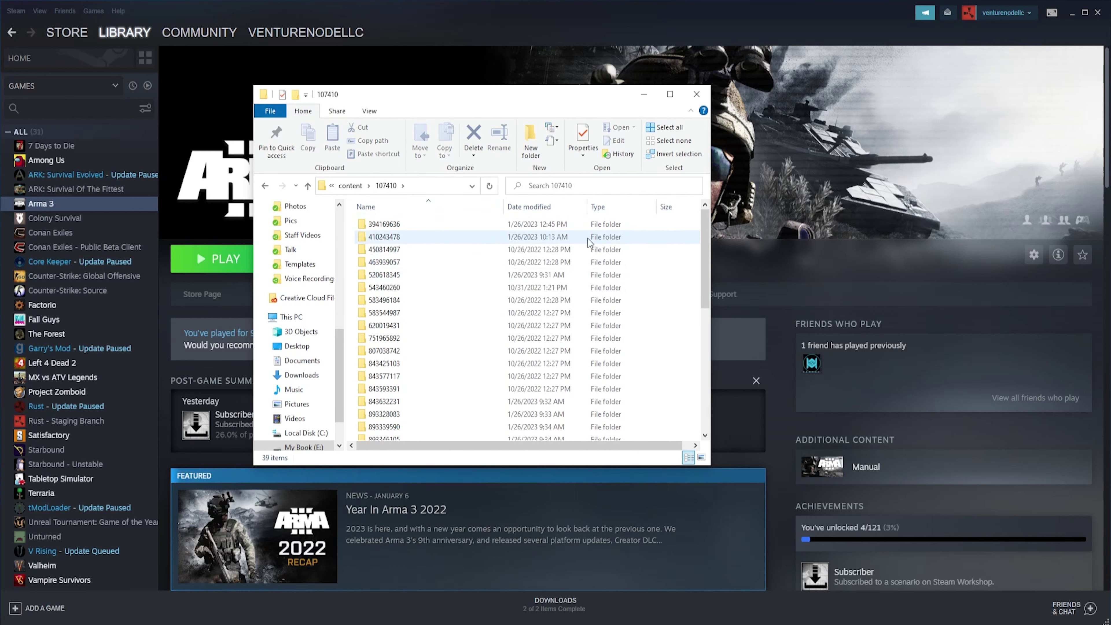
scroll(439, 290, "down", 7)
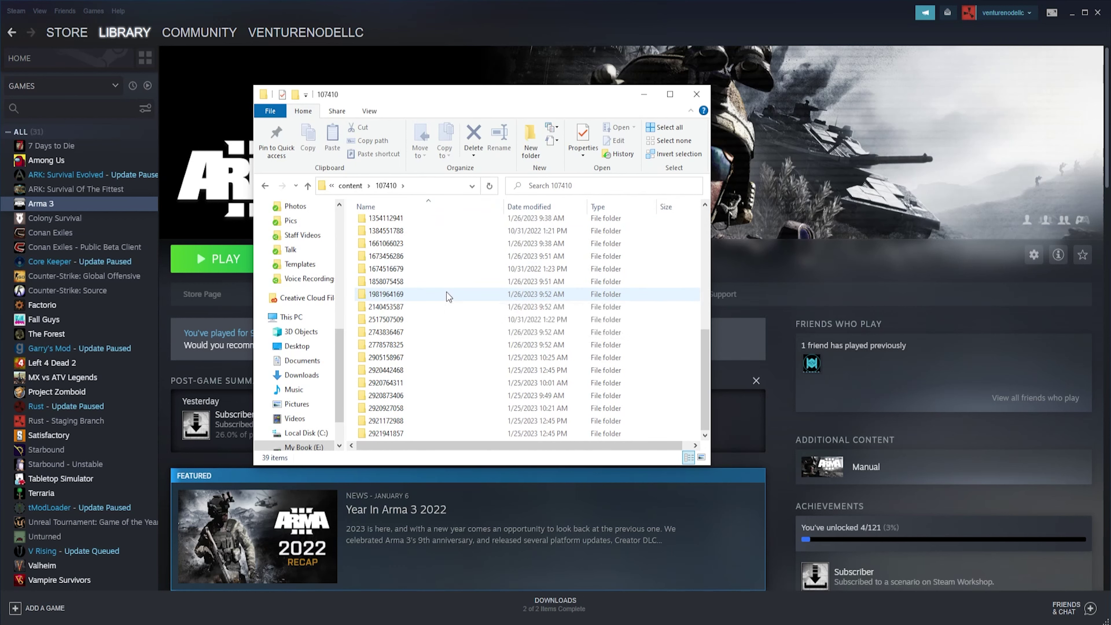
scroll(476, 337, "up", 3)
scroll(478, 338, "up", 3)
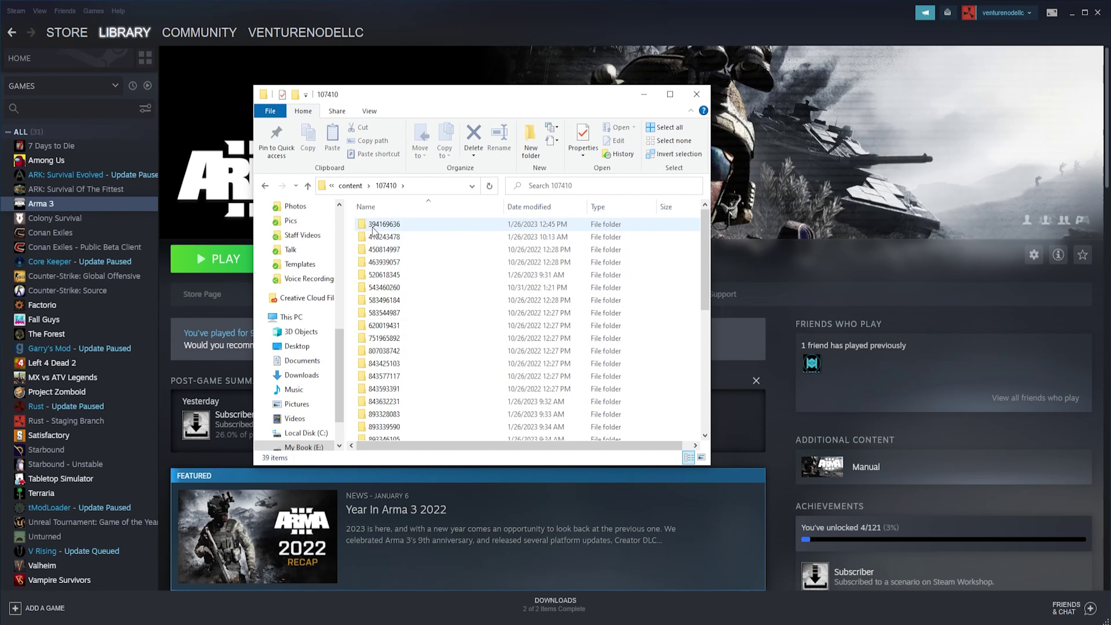
mouse_move(389, 233)
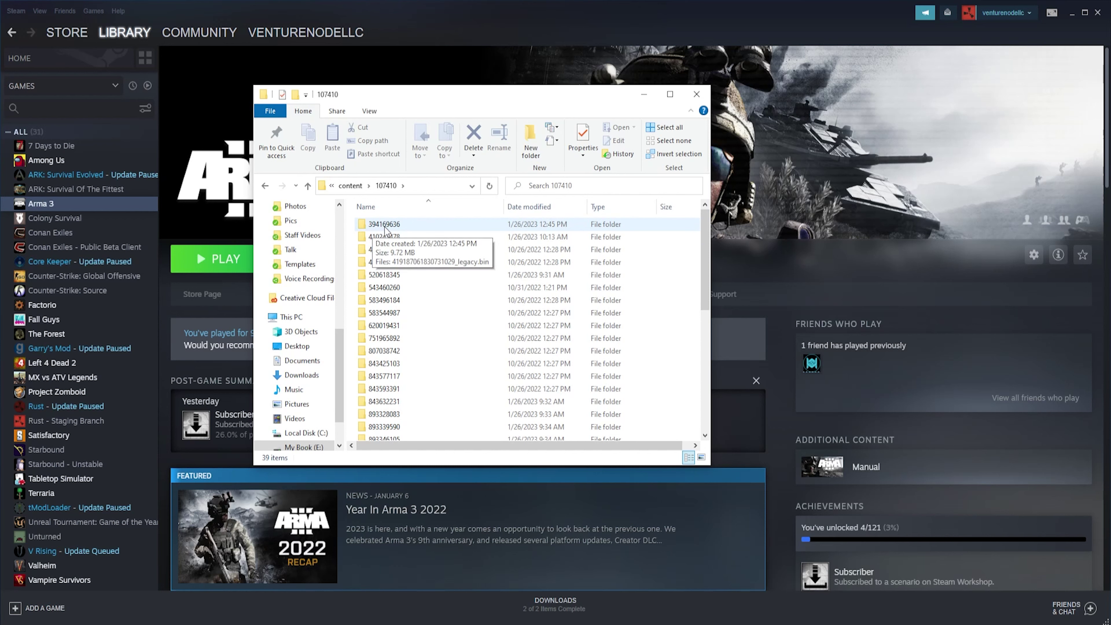
Step: In folder 394169636, rename legacy.bin to 'A NORMAL DAY.altis.pbo'
double_click(426, 224)
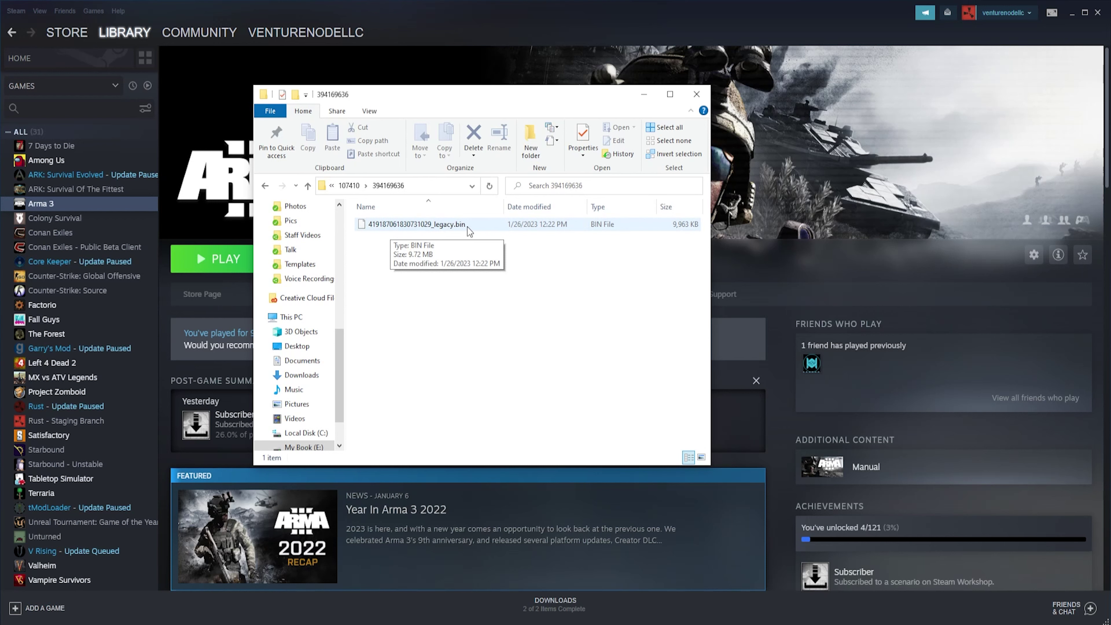
right_click(446, 226)
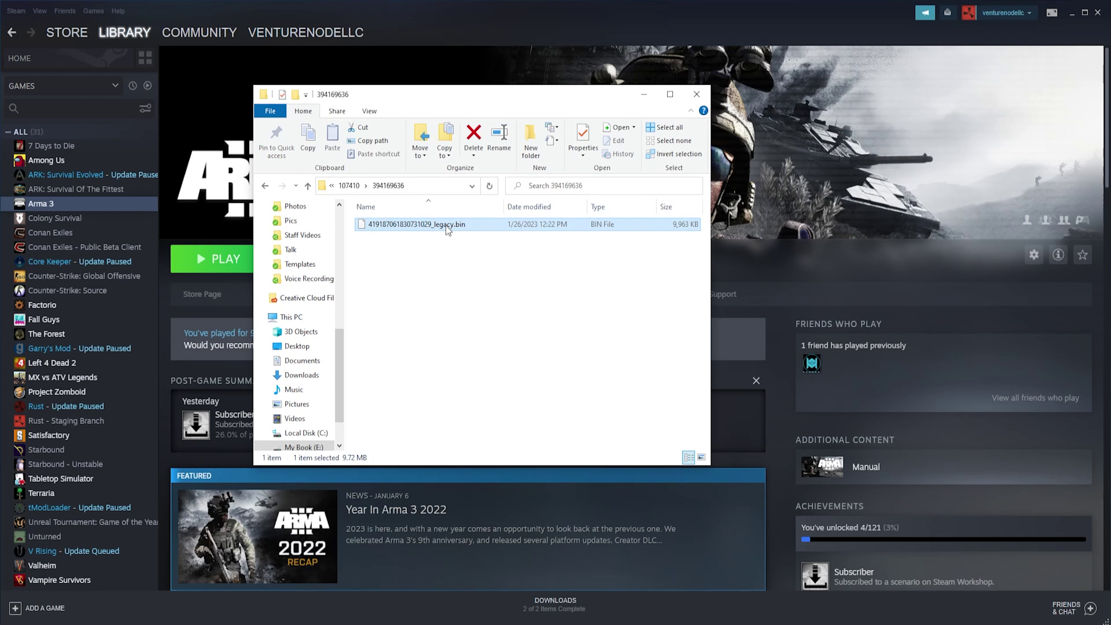
left_click(478, 432)
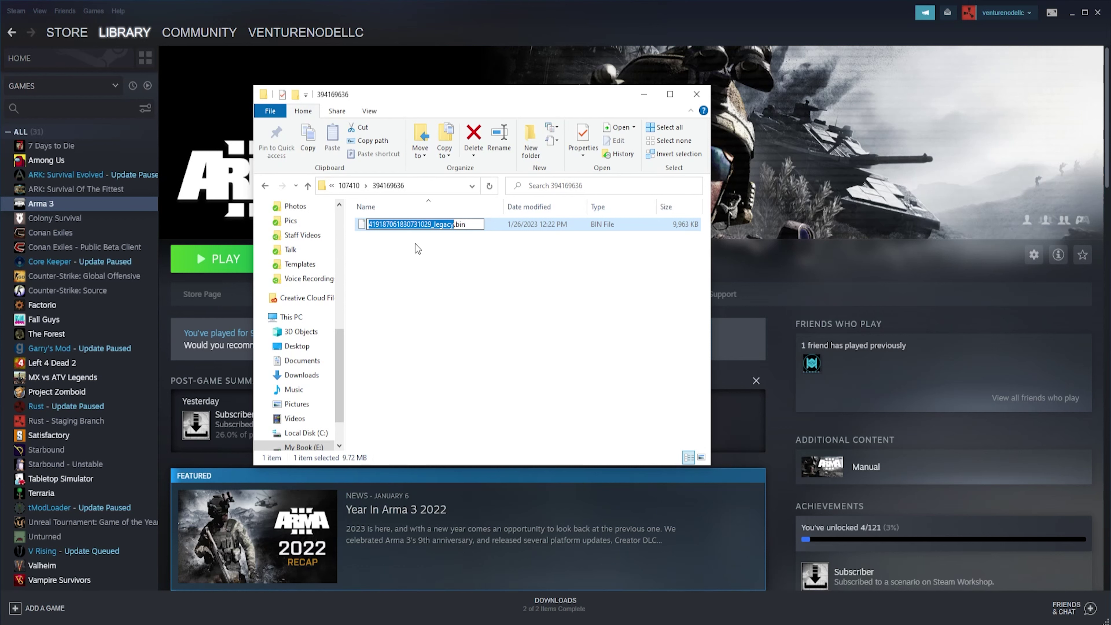
type("A NO")
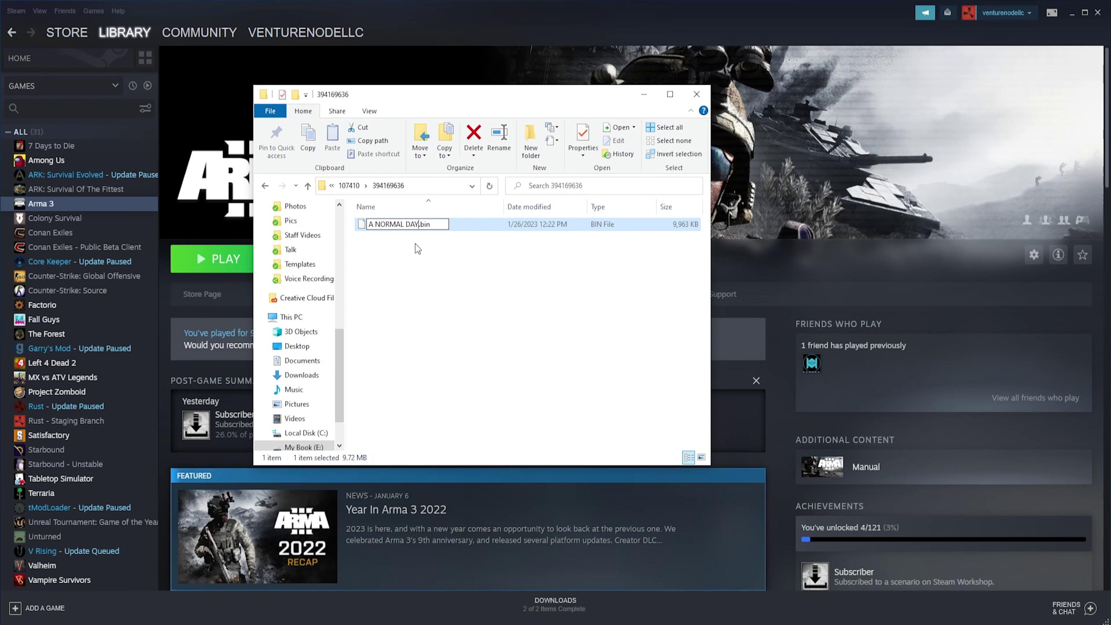
type("RMAL DAY.altis")
key("BackSpace")
key("BackSpace")
key("BackSpace")
type("pbo")
key("Return")
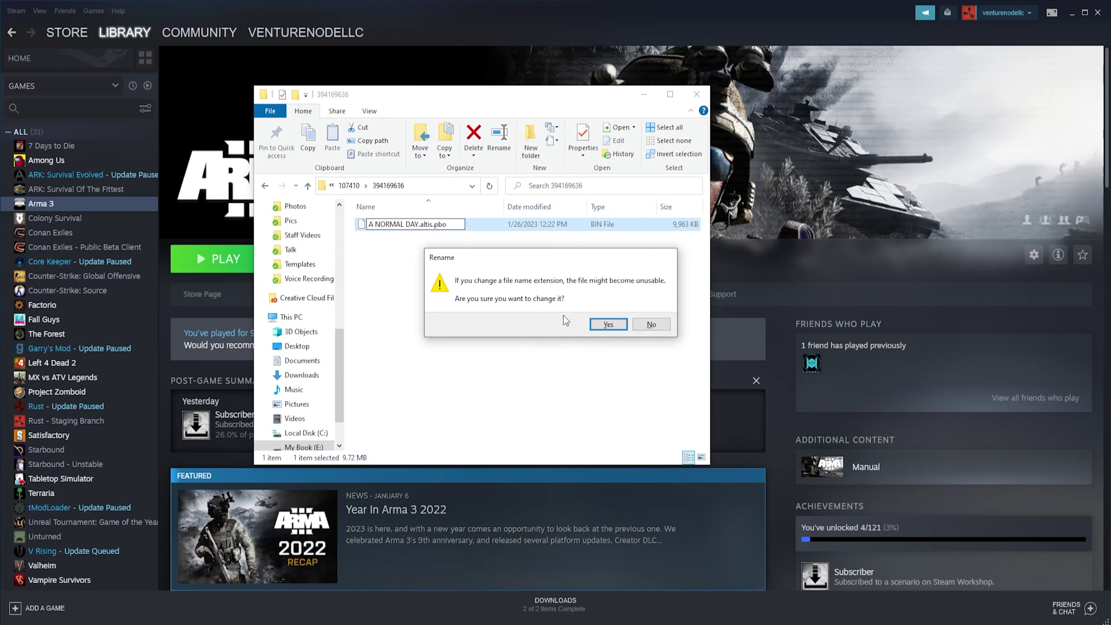
Step: Confirm the .pbo extension change, stop the Arma 3 434659 server and open its File Manager
left_click(608, 324)
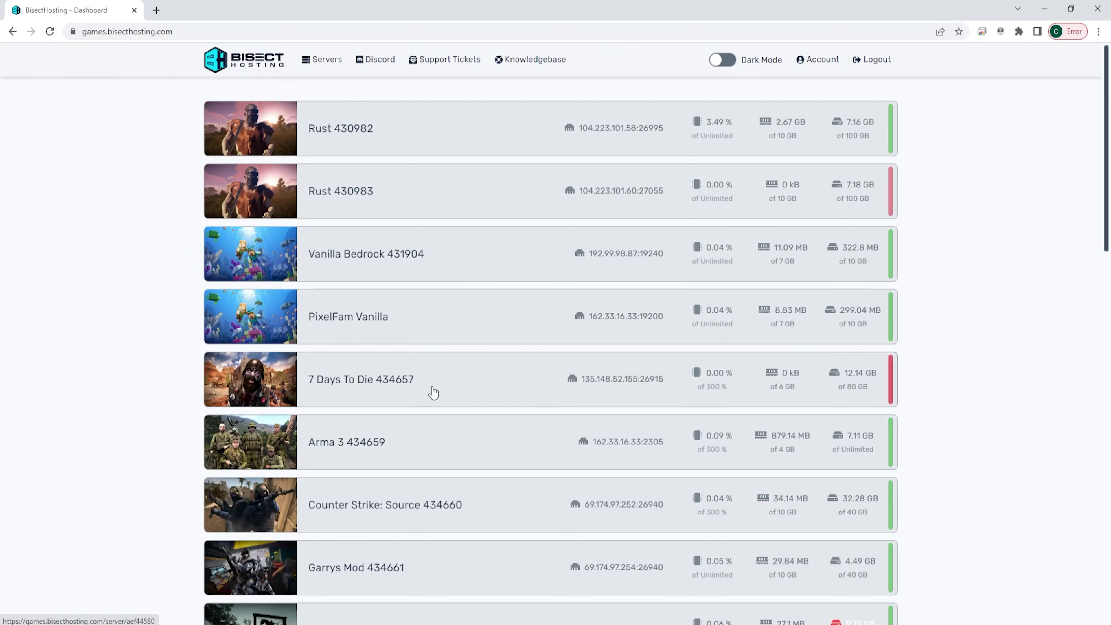
left_click(402, 454)
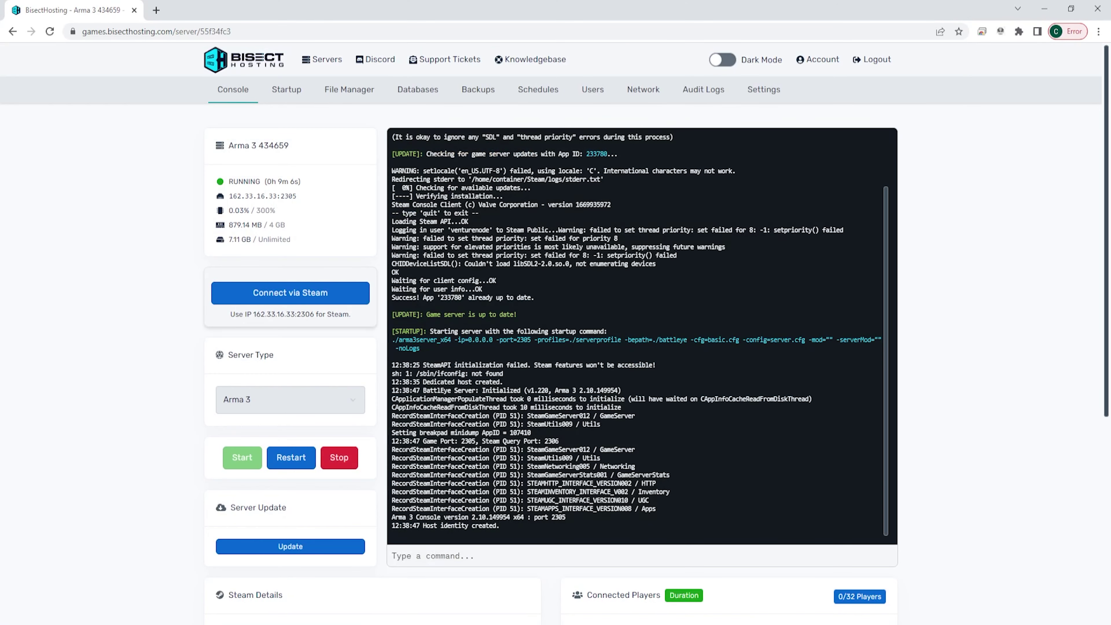
left_click(337, 459)
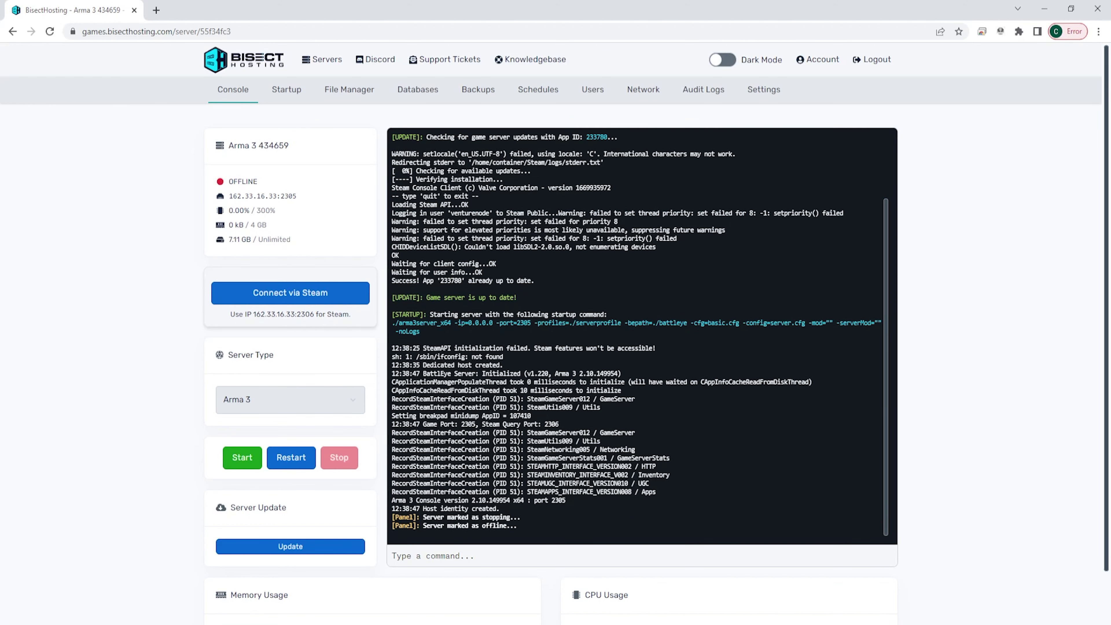
left_click(365, 97)
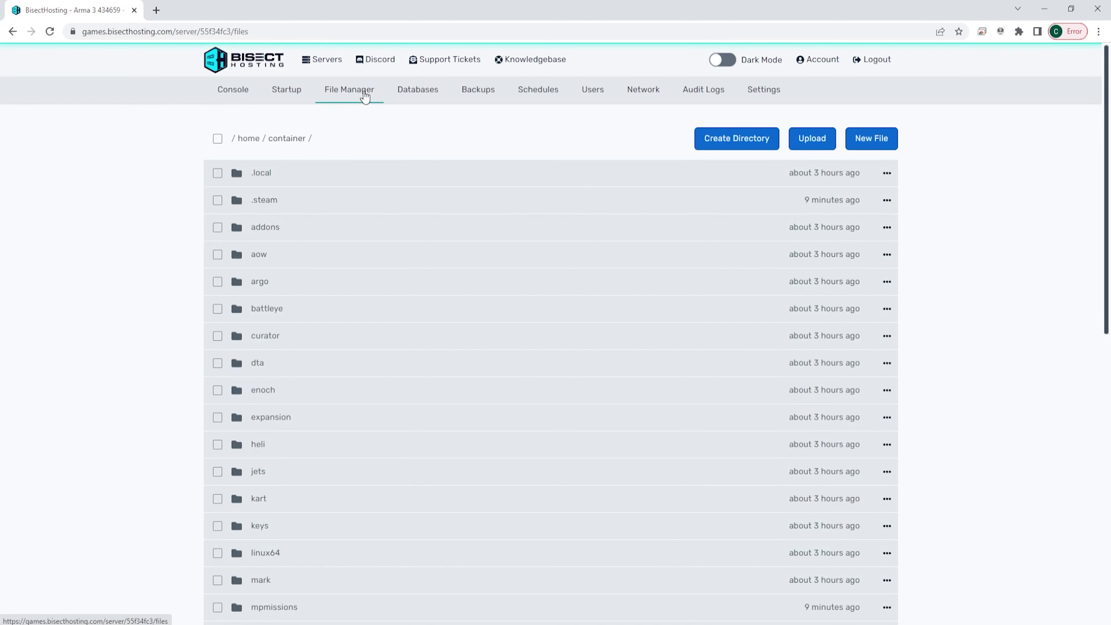
Step: Drag A NORMAL DAY.altis.pbo from File Explorer into the server's mpmissions folder
scroll(414, 174, "down", 6)
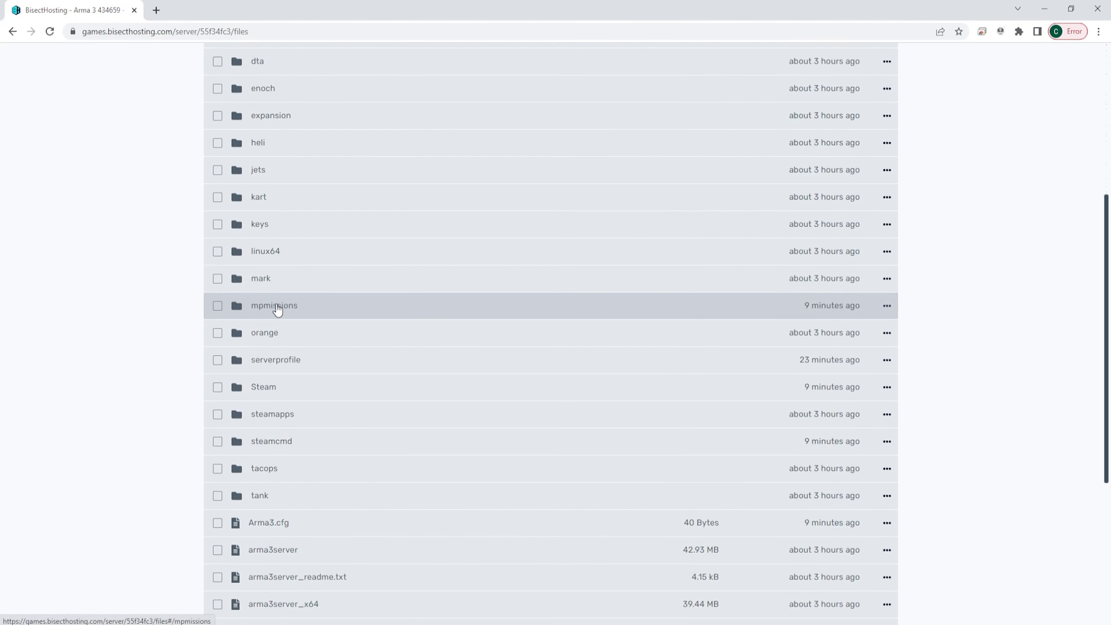
left_click(320, 312)
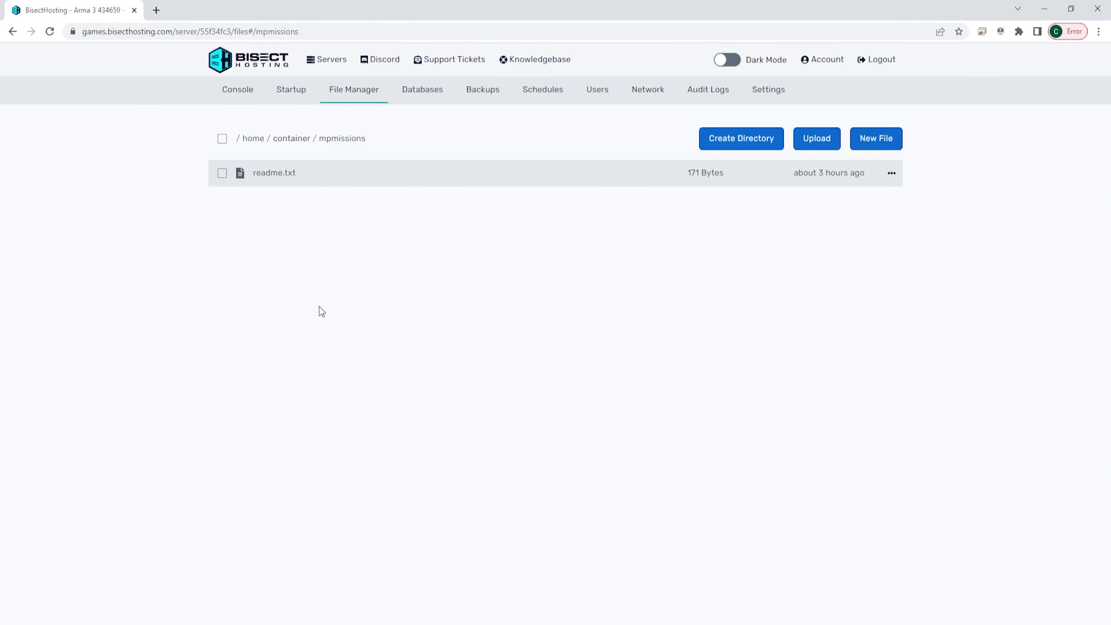
key("alt+Tab")
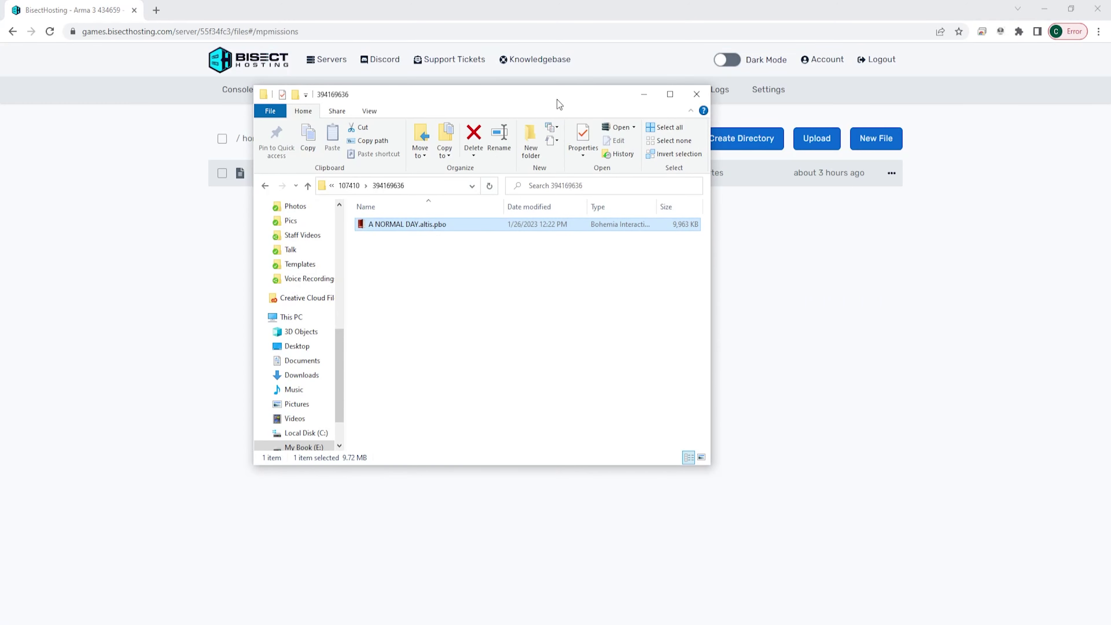
left_click_drag(558, 104, 848, 136)
left_click_drag(719, 252, 458, 353)
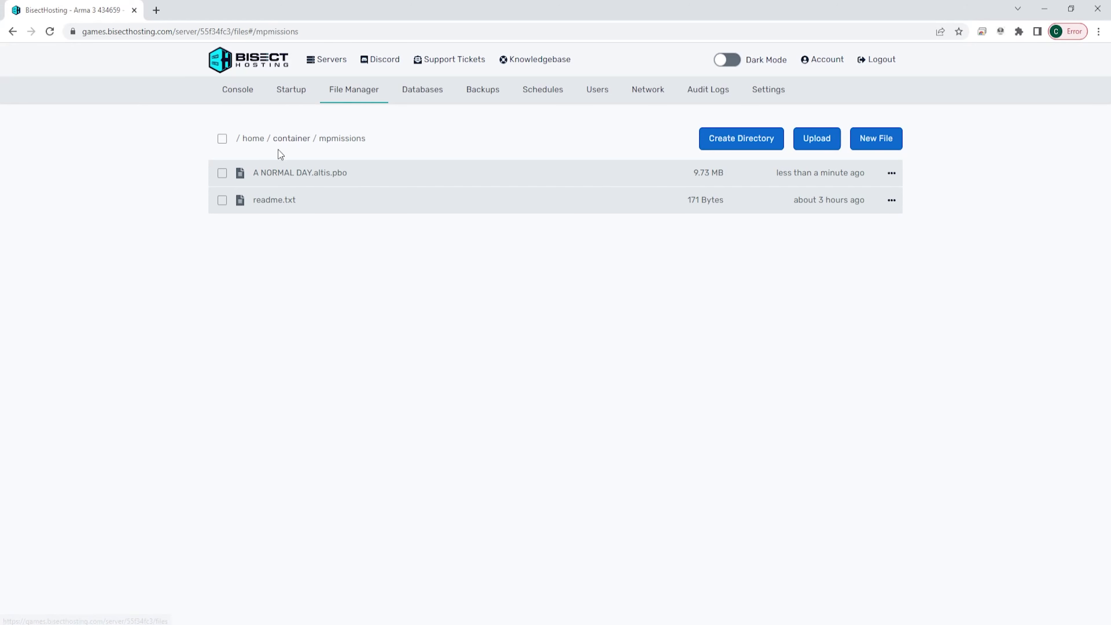
left_click(280, 140)
Step: Open server.cfg, scroll to class Missions and select Mission1's MP_ZGM_m12.Stratis template
scroll(360, 226, "down", 10)
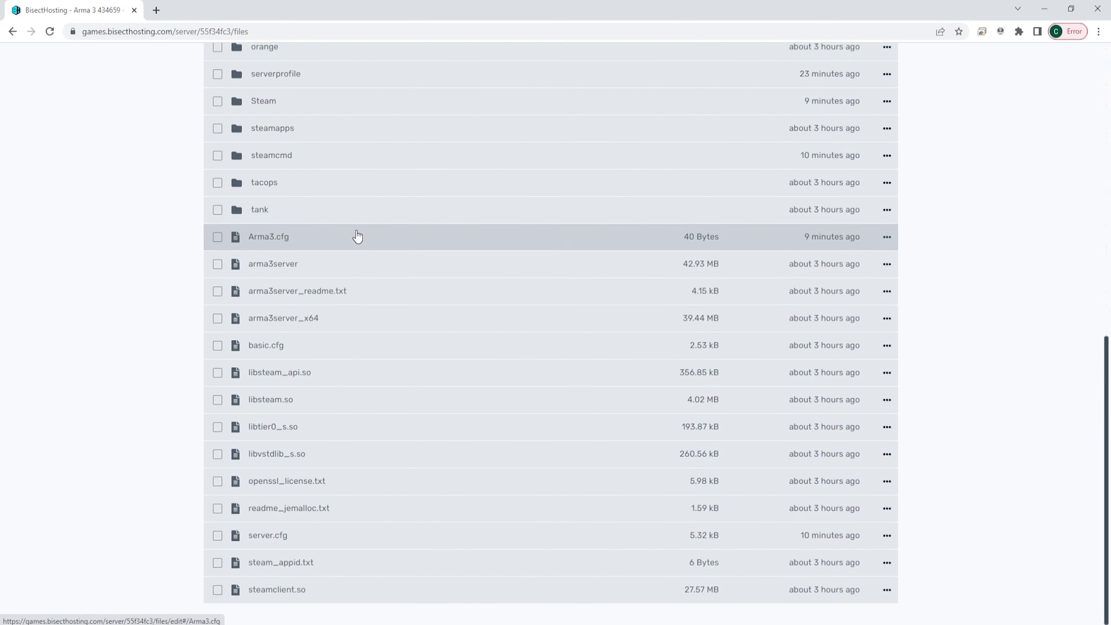
left_click(285, 535)
scroll(378, 367, "down", 7)
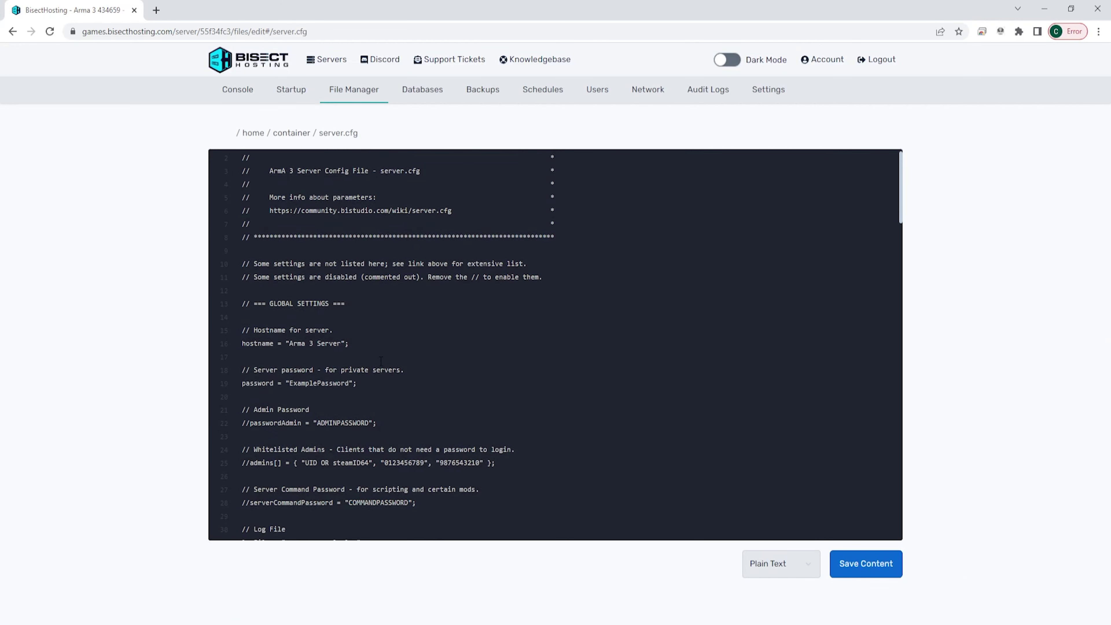
scroll(378, 366, "down", 3)
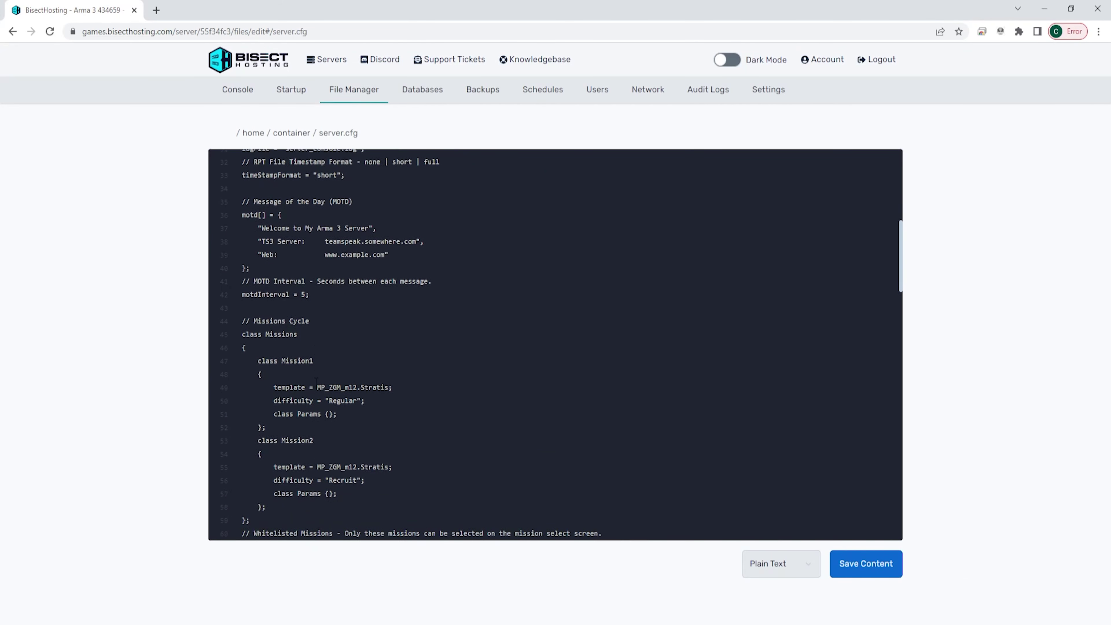
scroll(292, 326, "down", 2)
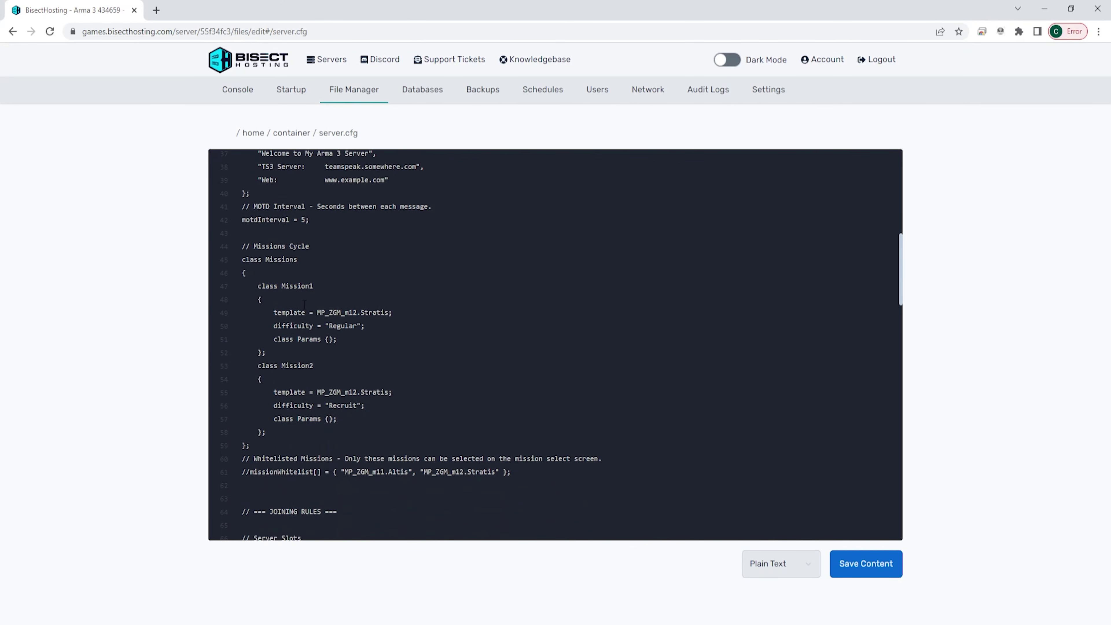
scroll(555, 344, "down", 2)
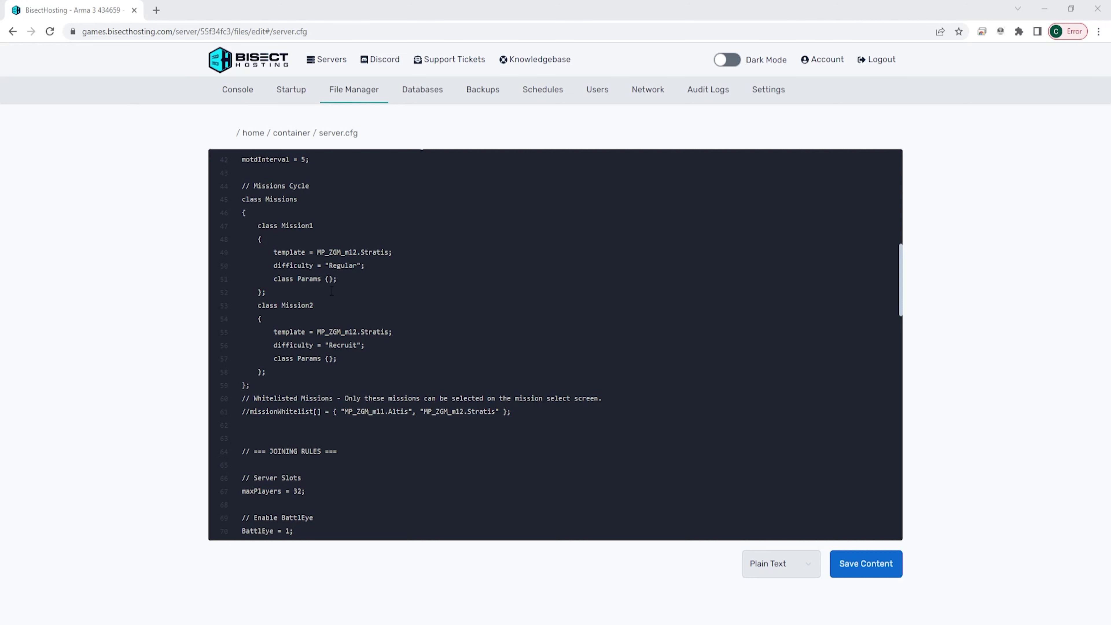
left_click_drag(316, 252, 389, 251)
Step: Copy the Mission1 block after Mission2 and rename the copy to Mission3
left_click(393, 268)
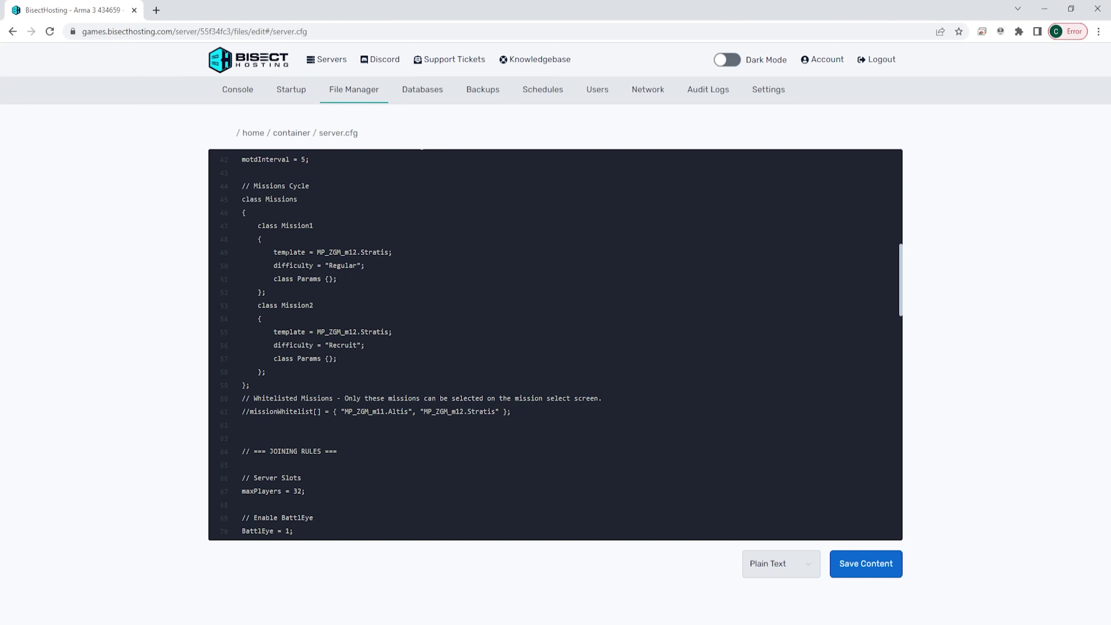
left_click_drag(258, 224, 340, 294)
key("ctrl+c")
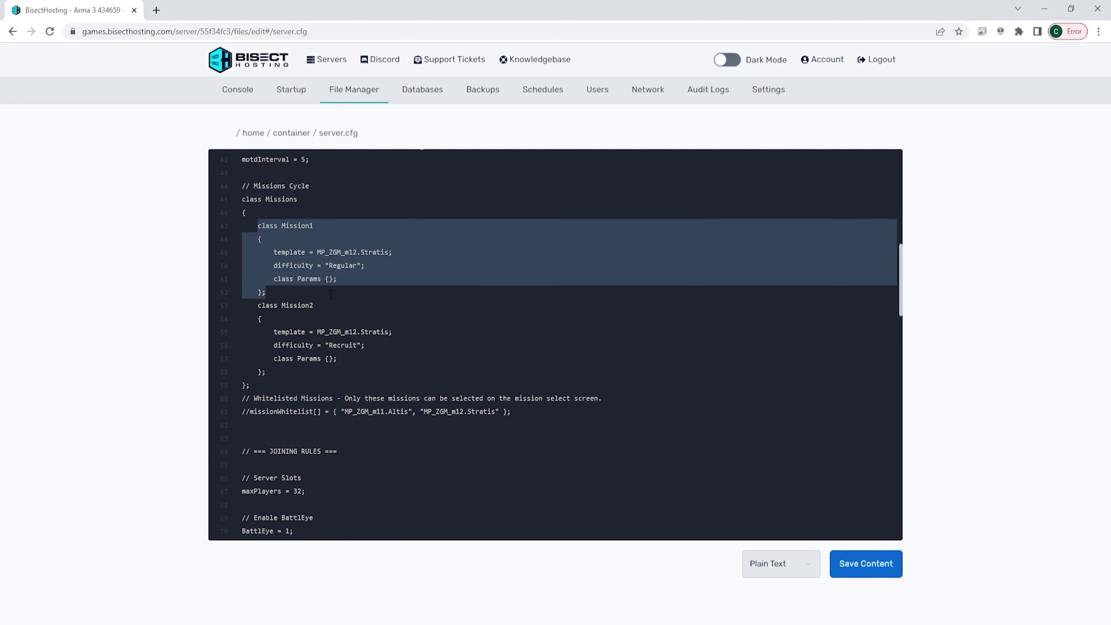
left_click(284, 372)
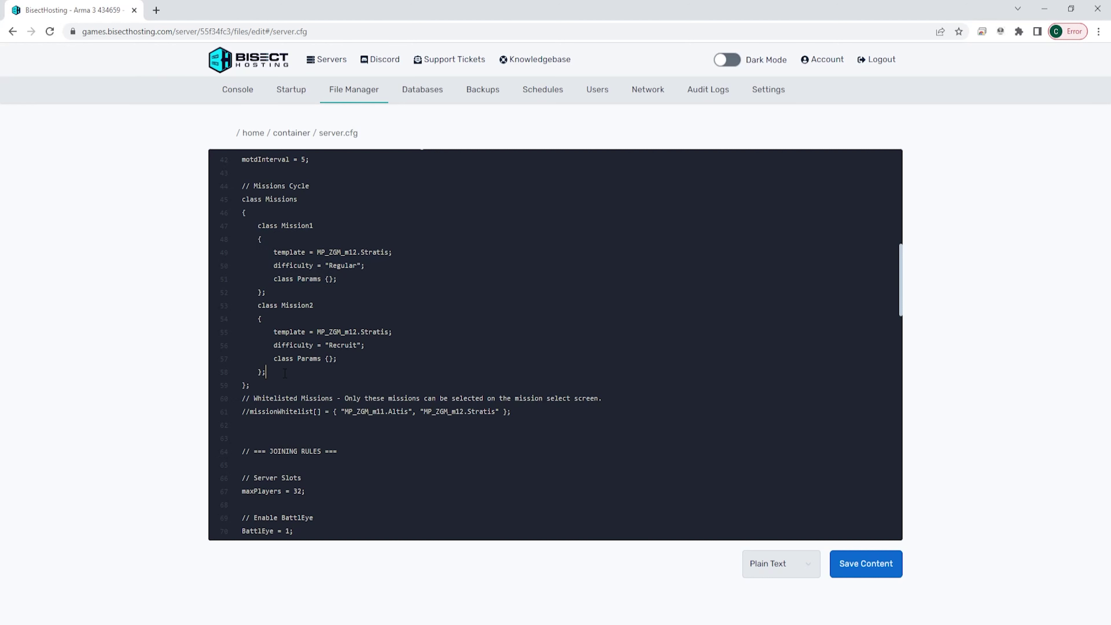
key("Return")
key("ctrl+v")
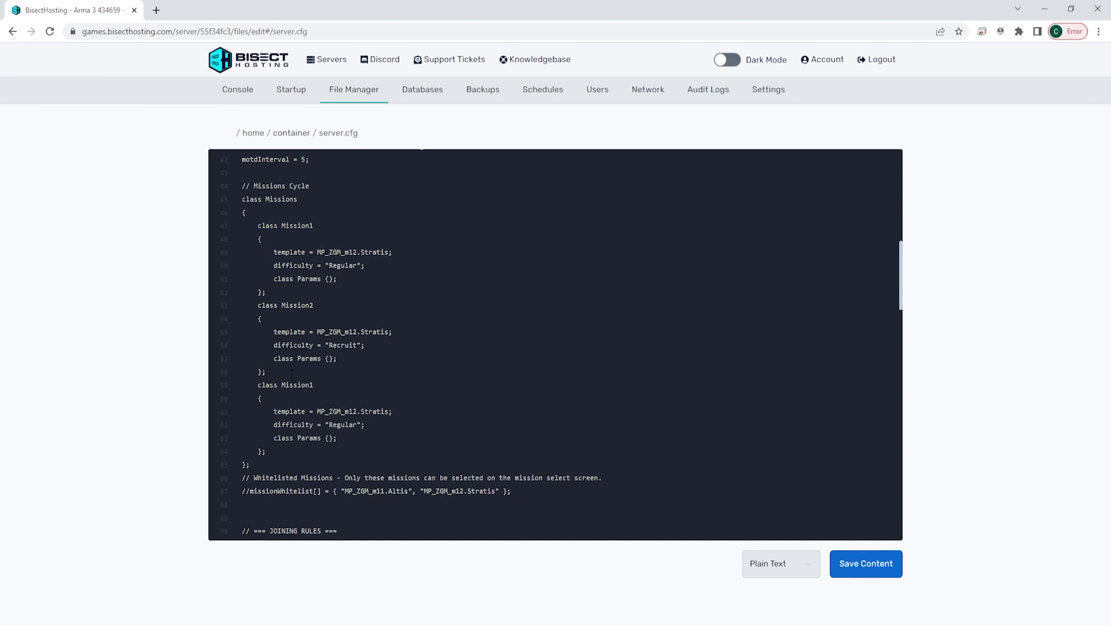
left_click(310, 385)
type("3")
scroll(421, 405, "down", 1)
scroll(417, 406, "up", 1)
left_click_drag(316, 252, 389, 255)
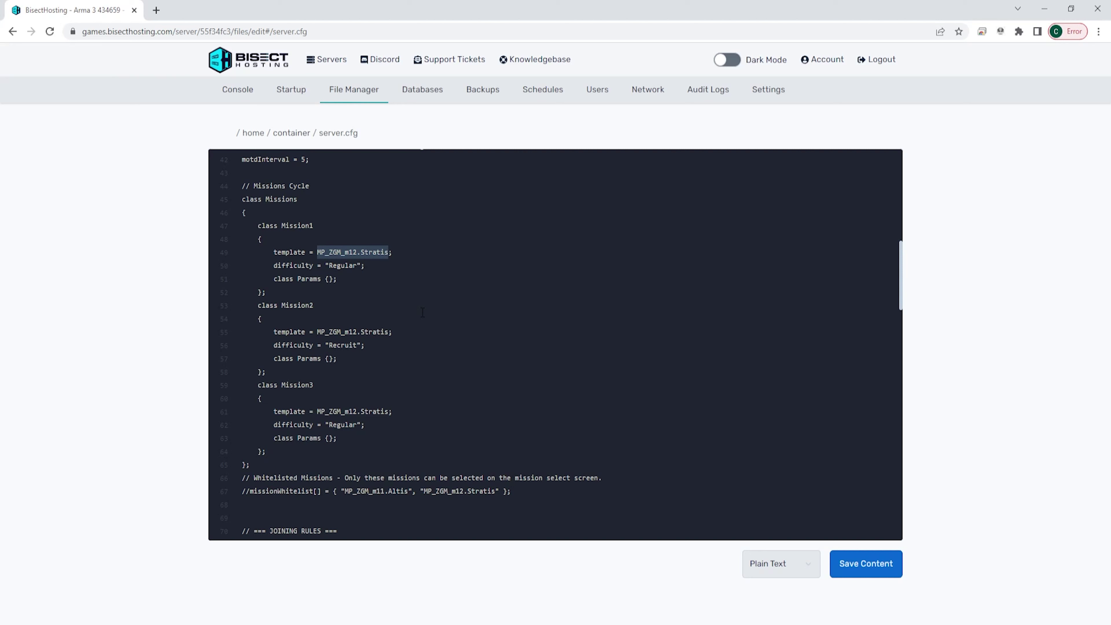
Step: Change Mission1's template to 'A NORMAL DAY.altis' and save server.cfg
type("A NORMAL ")
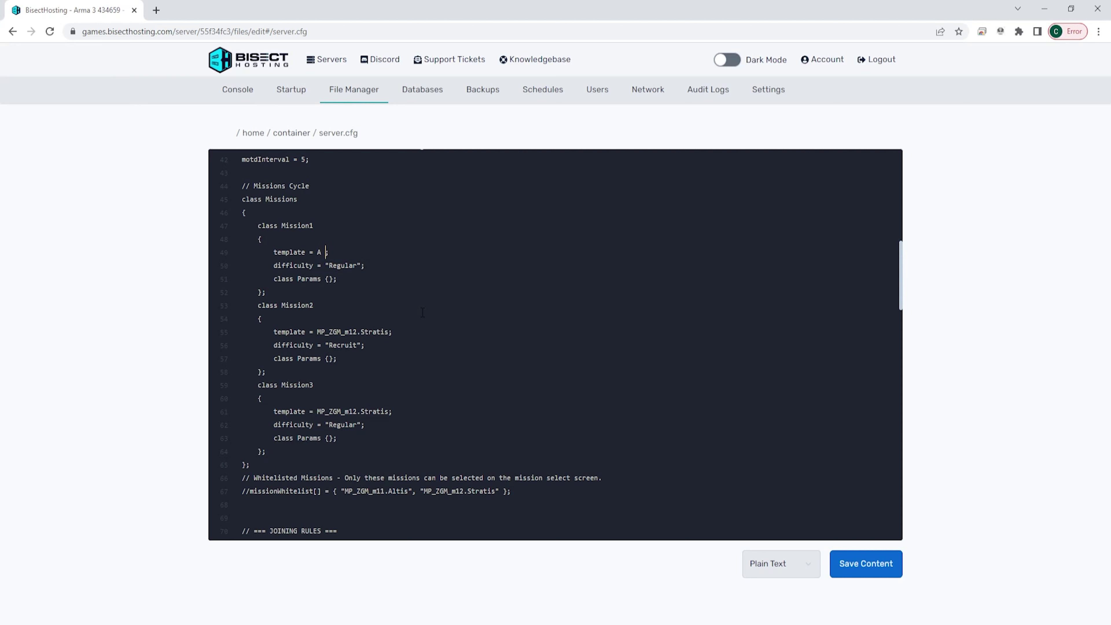
type("DAY.altis")
left_click_drag(306, 382, 315, 384)
left_click(326, 411)
scroll(357, 319, "down", 1)
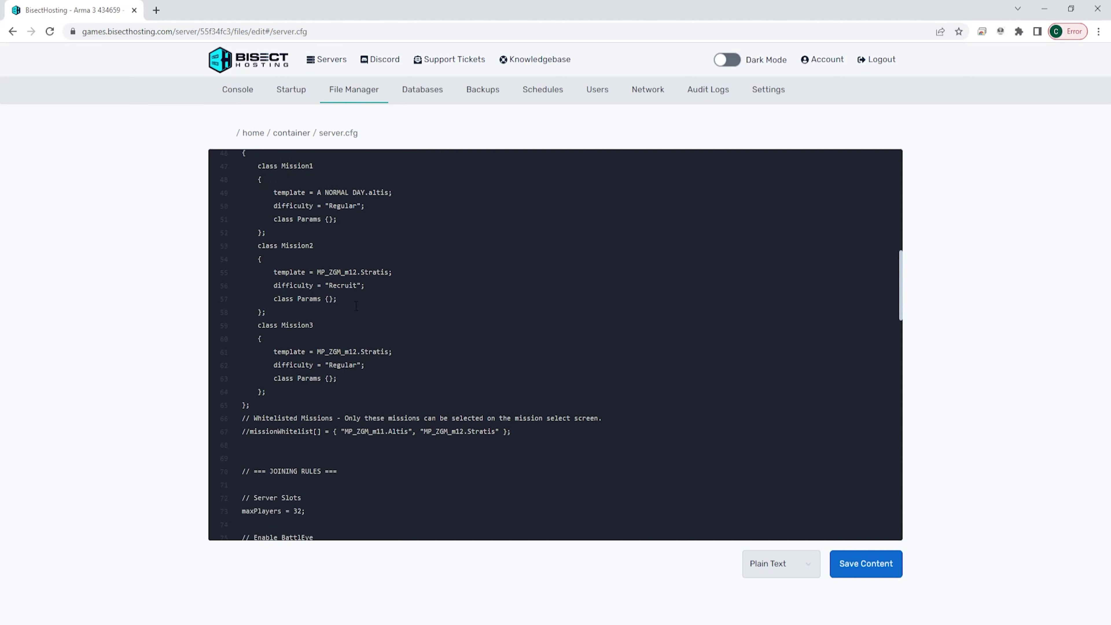
left_click(871, 568)
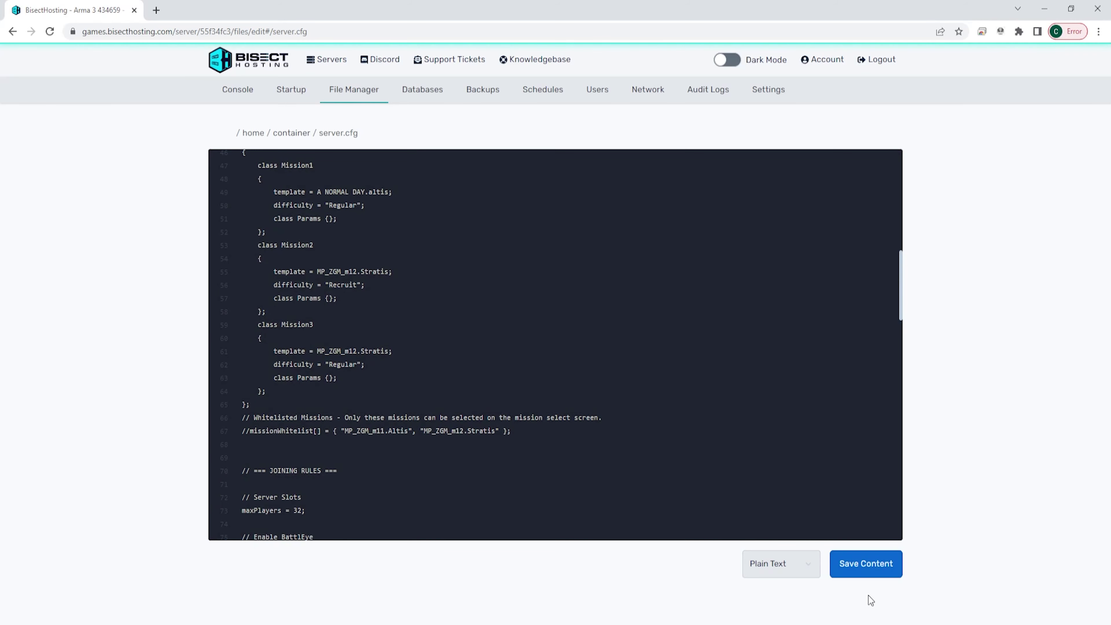
Step: Start the Arma 3 server from its Console so it boots with the updated mission cycle
left_click(249, 103)
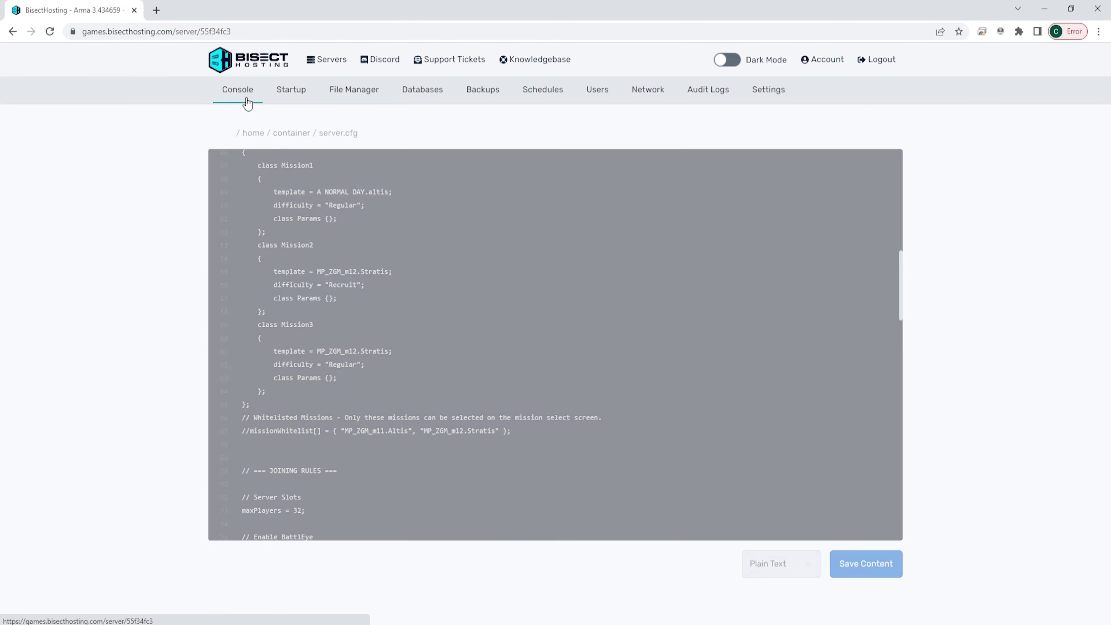
left_click(248, 460)
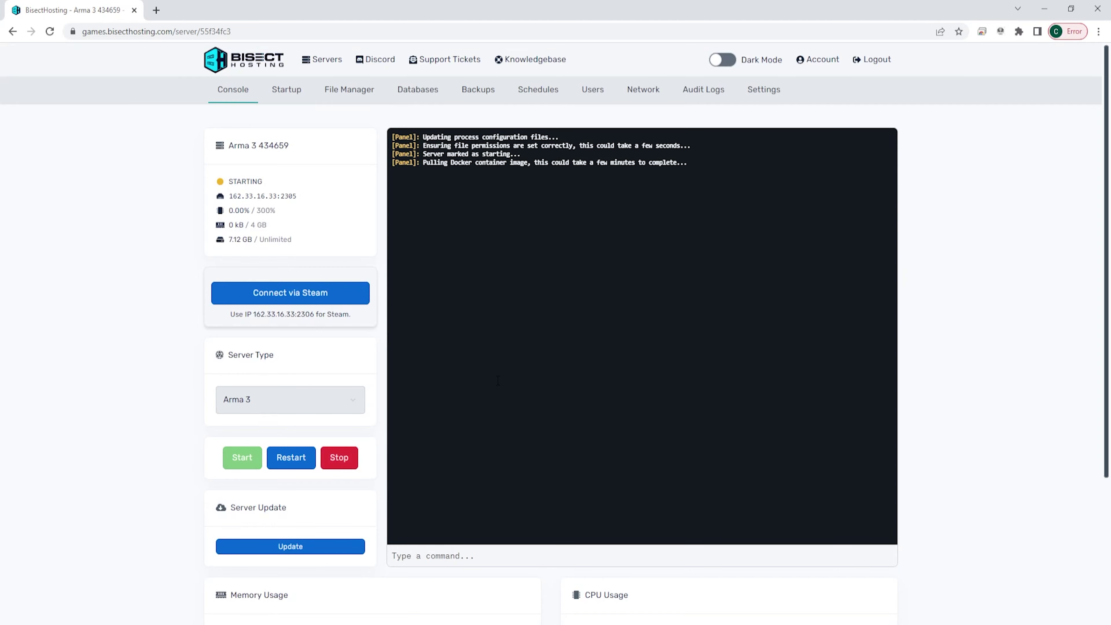